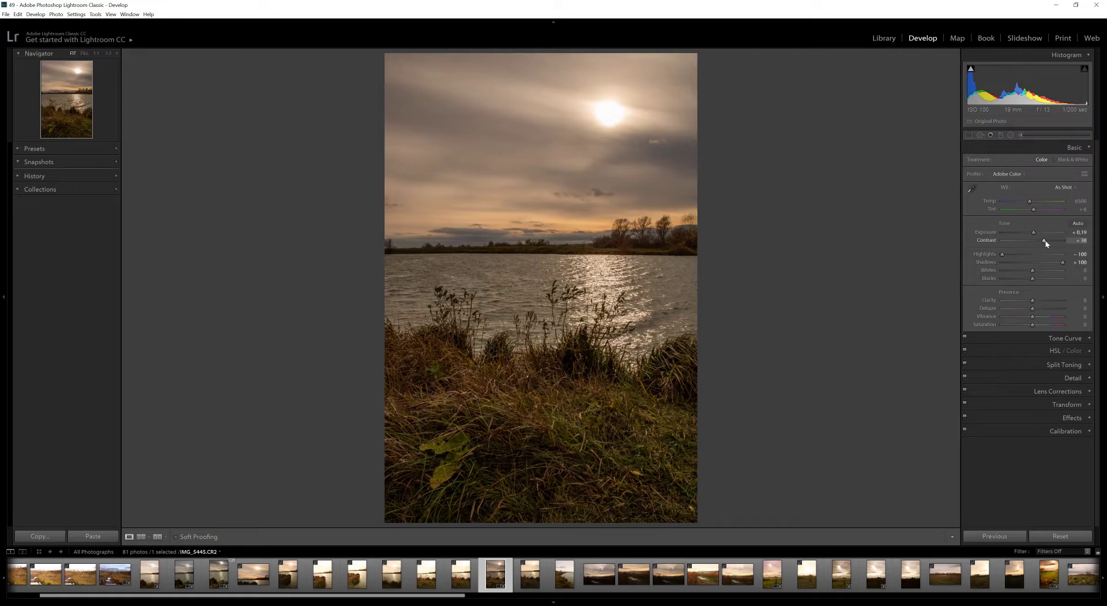
# - Set the whites to +14, blacks to -14 and clarity to +17, and raise the vibrance
pyautogui.moveTo(1032, 272); pyautogui.dragTo(1030, 280)
pyautogui.moveTo(1032, 300); pyautogui.dragTo(1039, 301)
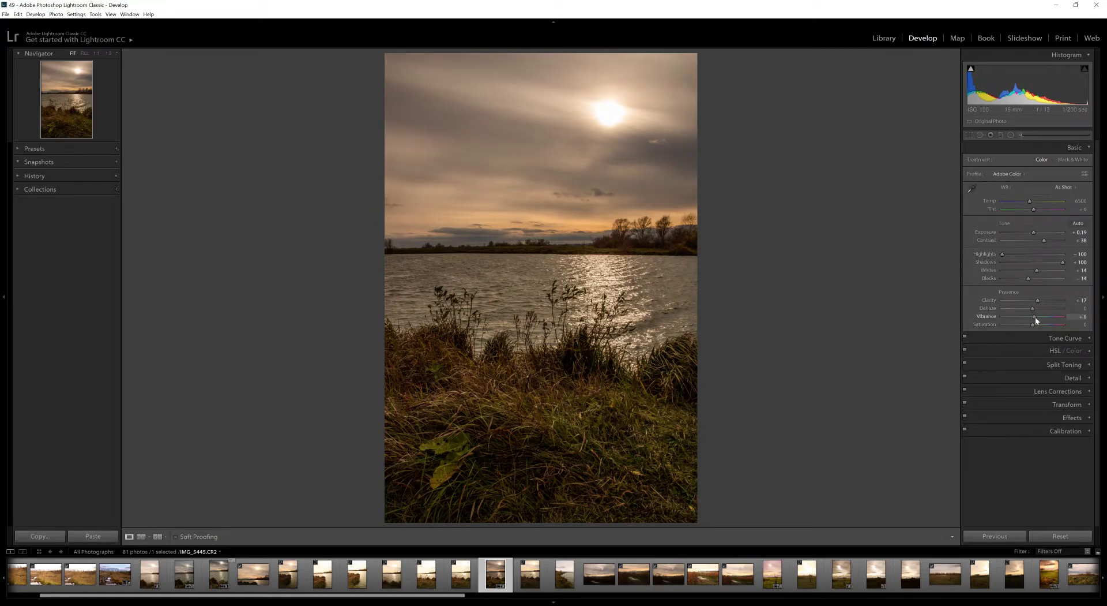
pyautogui.moveTo(1040, 317); pyautogui.dragTo(1045, 321)
# - Adjust the white balance to a temperature of 6274 and a tint of +27
pyautogui.moveTo(1032, 204); pyautogui.dragTo(1031, 204)
pyautogui.click(1079, 202)
pyautogui.write('6274')
pyautogui.press('Return')
pyautogui.moveTo(1036, 211); pyautogui.dragTo(1038, 212)
pyautogui.click(1077, 208)
pyautogui.write('27')
pyautogui.press('Return')
# - In the HSL adjustments, set yellow hue, saturation and luminance to +100 and orange luminance to +62
pyautogui.click(1088, 147)
pyautogui.click(1090, 174)
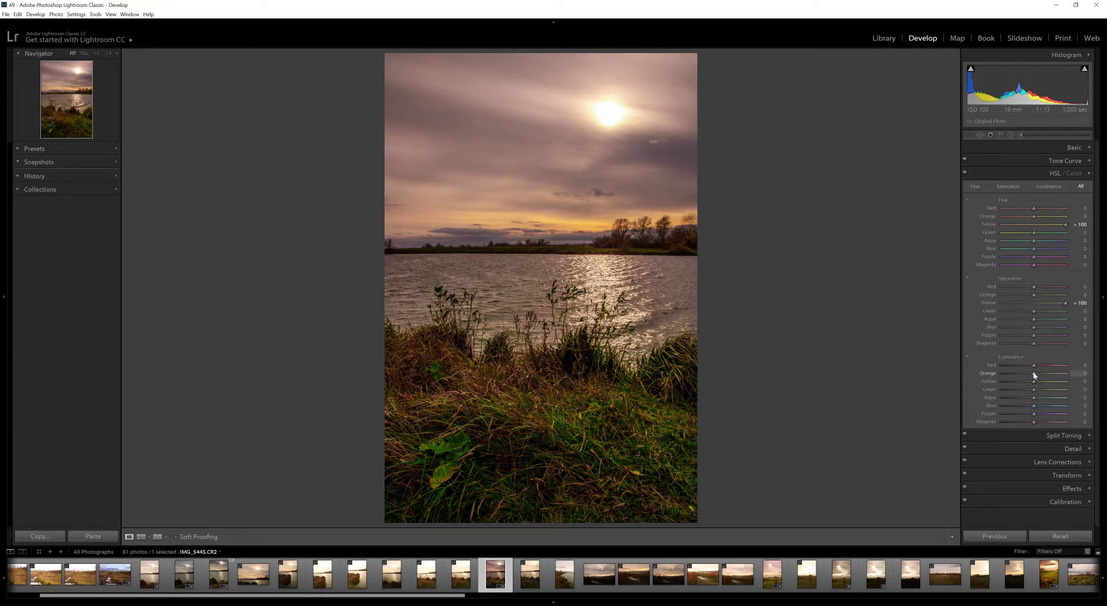
pyautogui.moveTo(1034, 375); pyautogui.dragTo(1054, 374)
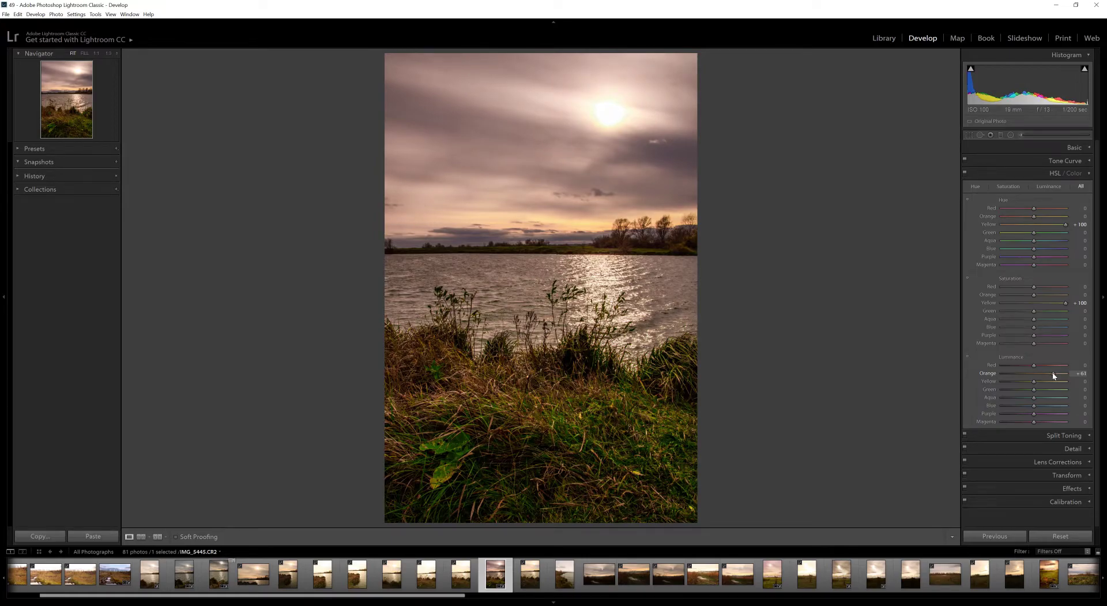
pyautogui.click(1078, 373)
pyautogui.write('62')
pyautogui.press('Return')
pyautogui.moveTo(1035, 382); pyautogui.dragTo(1076, 384)
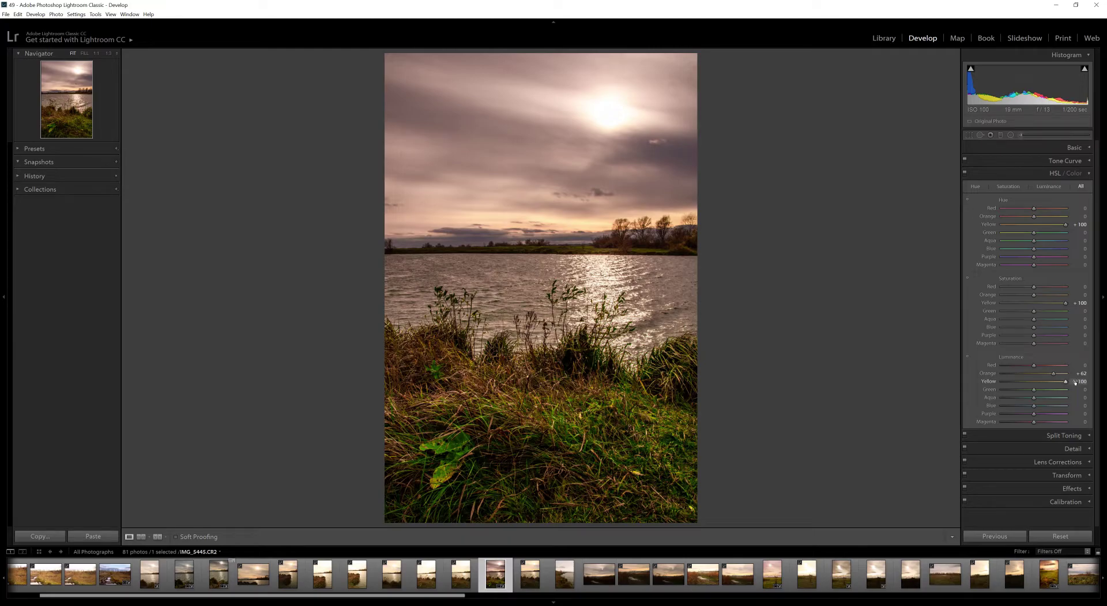
pyautogui.click(1090, 174)
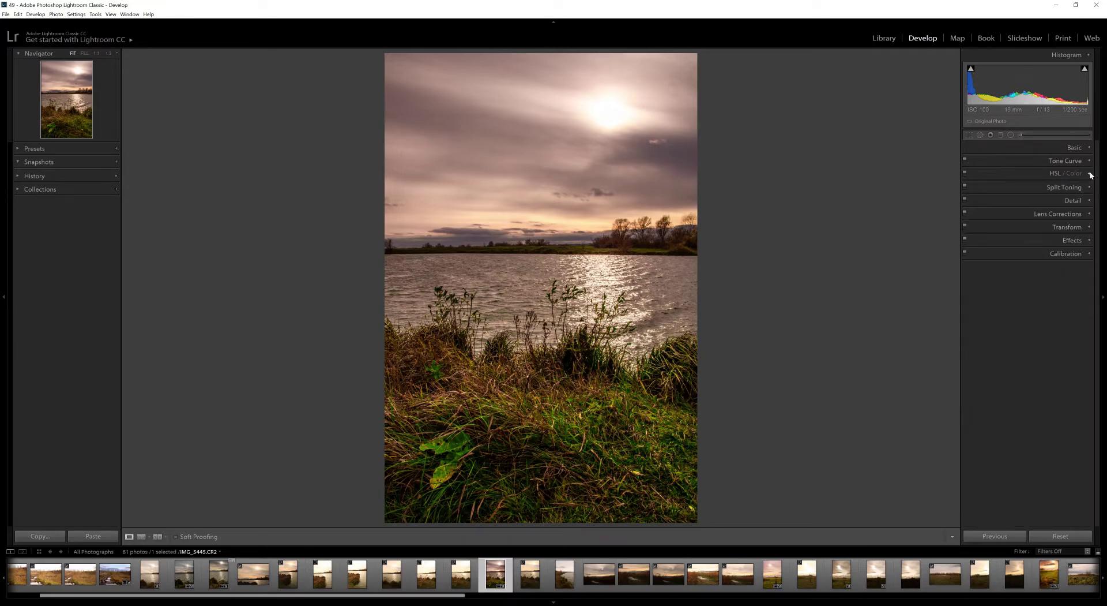
# - Shape a slight S-curve on the RGB tone curve with one point in the shadows and one in the highlights
pyautogui.click(1089, 161)
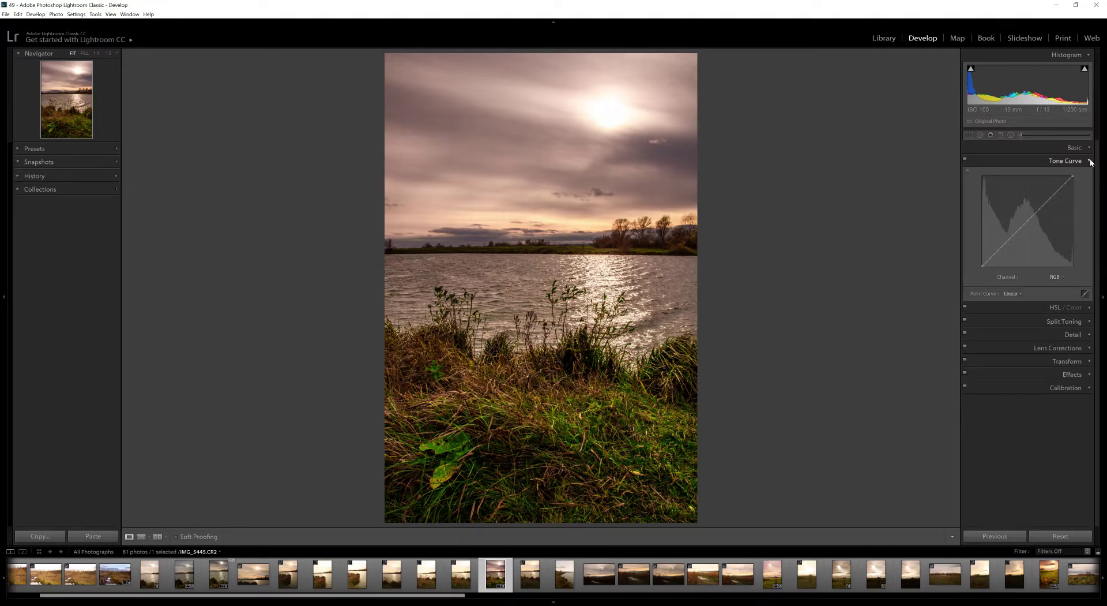
pyautogui.click(1006, 242)
pyautogui.click(1050, 200)
pyautogui.moveTo(1005, 245); pyautogui.dragTo(1007, 245)
pyautogui.click(1090, 162)
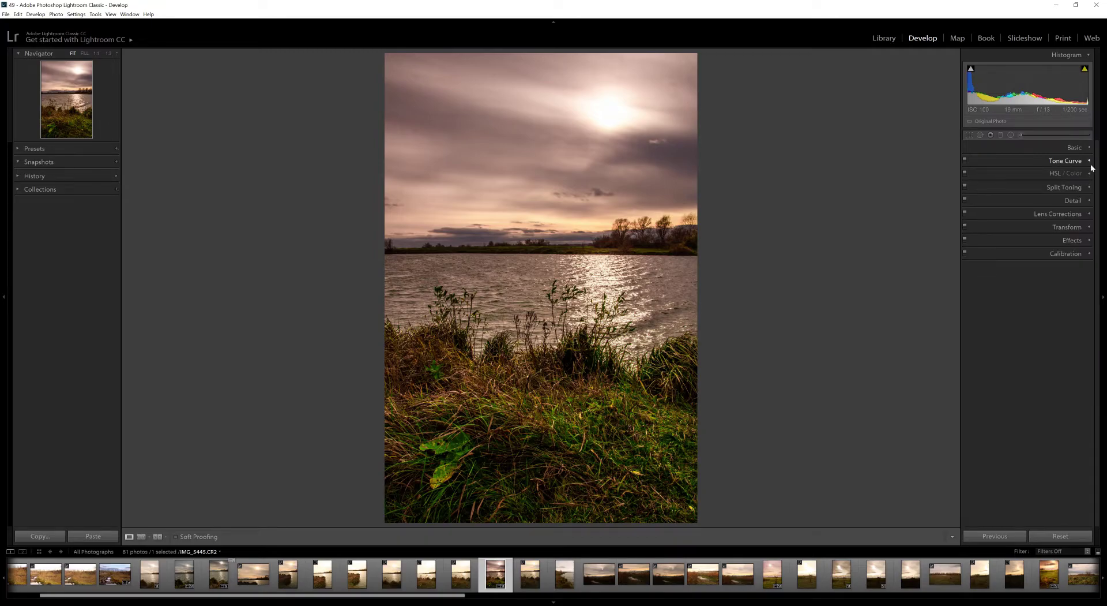
# - Split-tone the highlights with a warm hue of 29 and a saturation of 33
pyautogui.click(1090, 188)
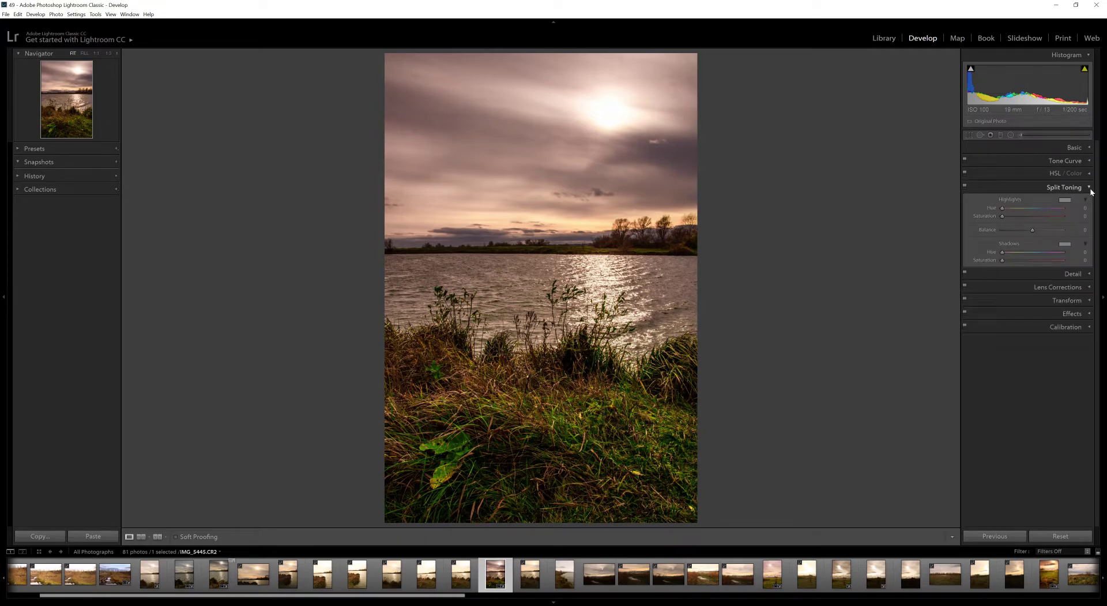
pyautogui.moveTo(1003, 208); pyautogui.dragTo(1007, 210)
pyautogui.moveTo(1009, 217); pyautogui.dragTo(1014, 217)
pyautogui.moveTo(1021, 220); pyautogui.dragTo(1024, 220)
pyautogui.click(1083, 215)
pyautogui.write('33')
pyautogui.press('Return')
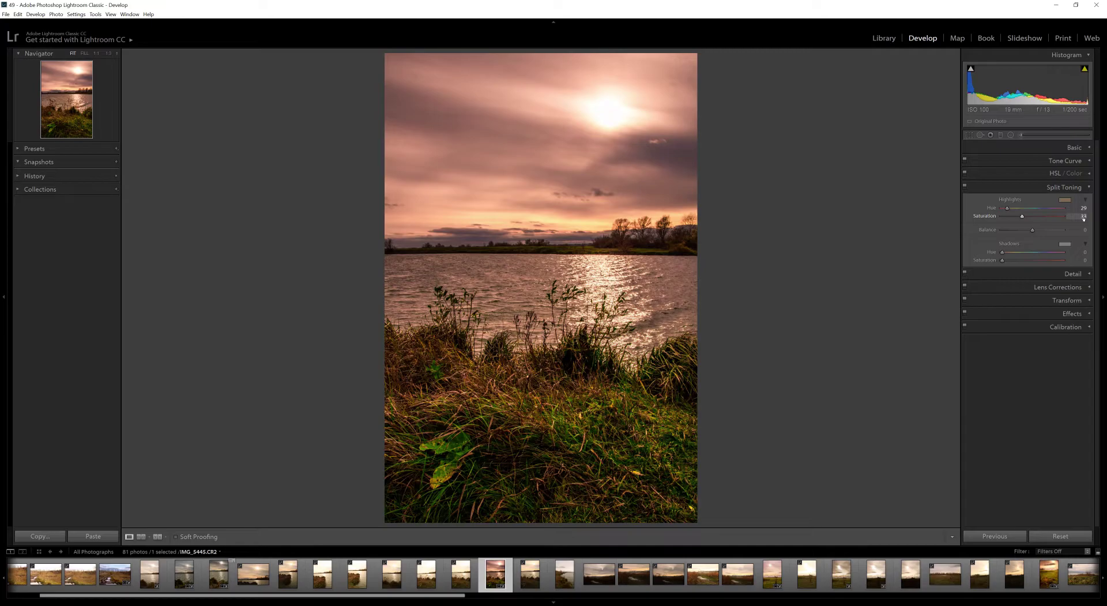
pyautogui.click(1088, 187)
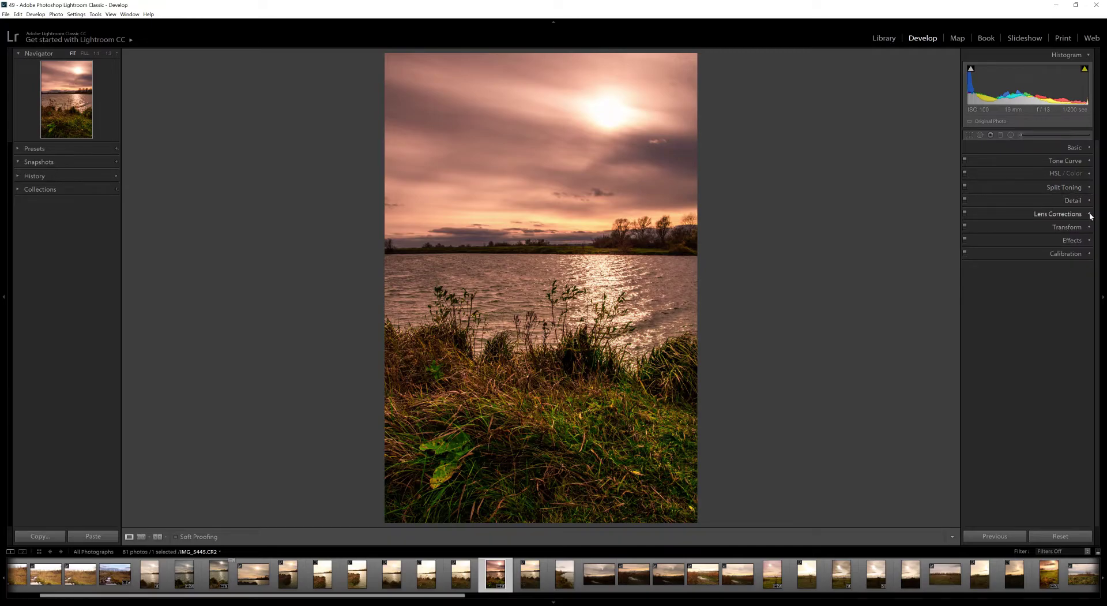
# - Enable the lens profile corrections for the photo
pyautogui.click(1091, 214)
pyautogui.click(1015, 248)
pyautogui.click(1091, 214)
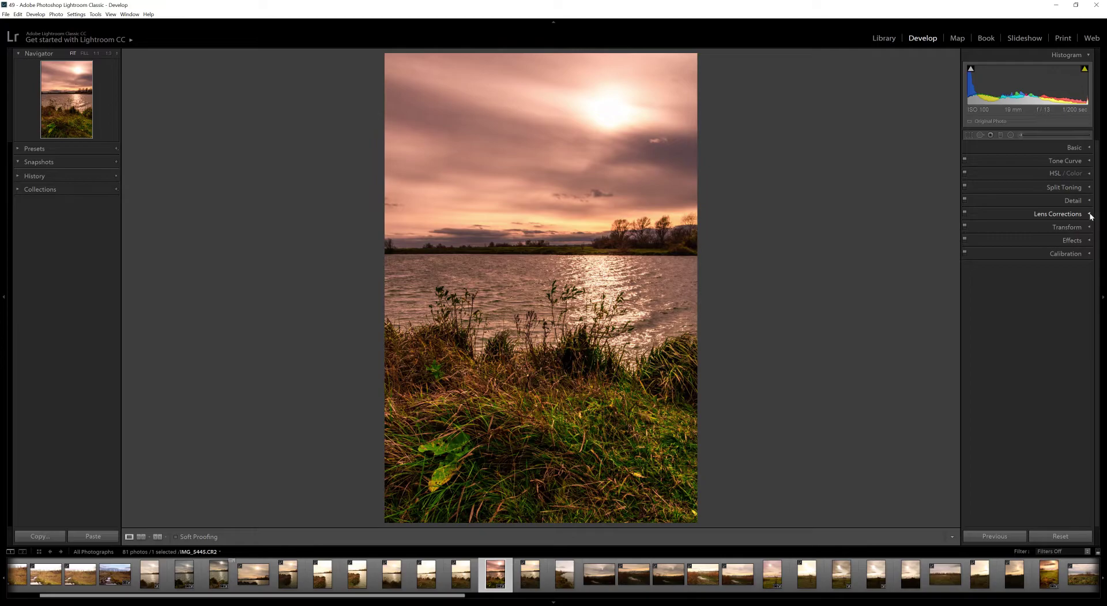
# - Add a dark post-crop vignette with the Highlight Priority style and an amount of about -23
pyautogui.click(1090, 240)
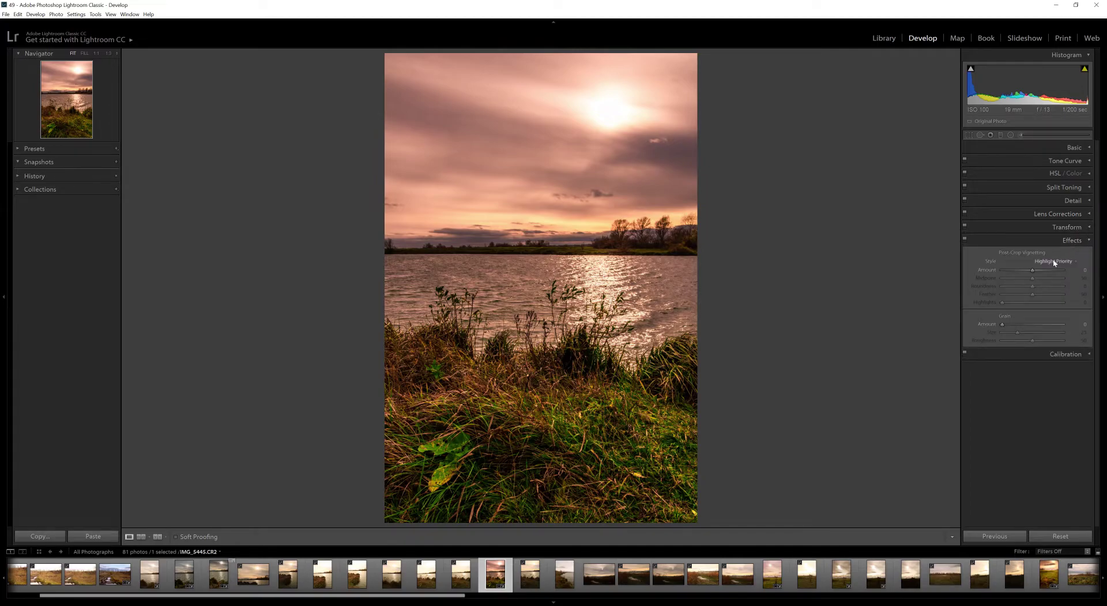
pyautogui.moveTo(1033, 272); pyautogui.dragTo(1026, 272)
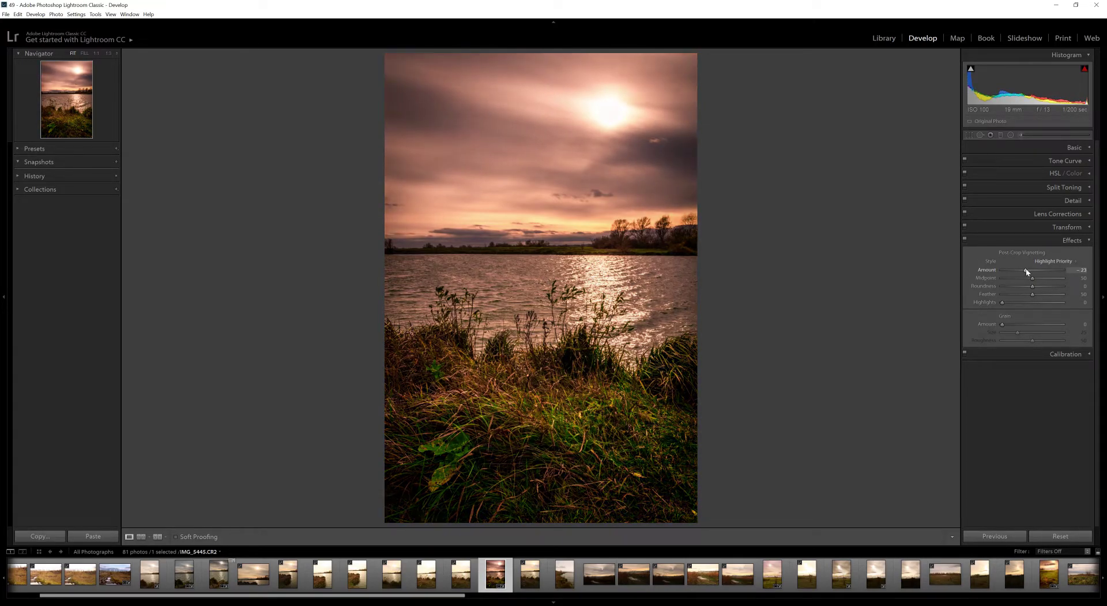
pyautogui.click(1089, 240)
# - Shift the red primary hue slightly to the negative side in the camera calibration
pyautogui.click(1090, 255)
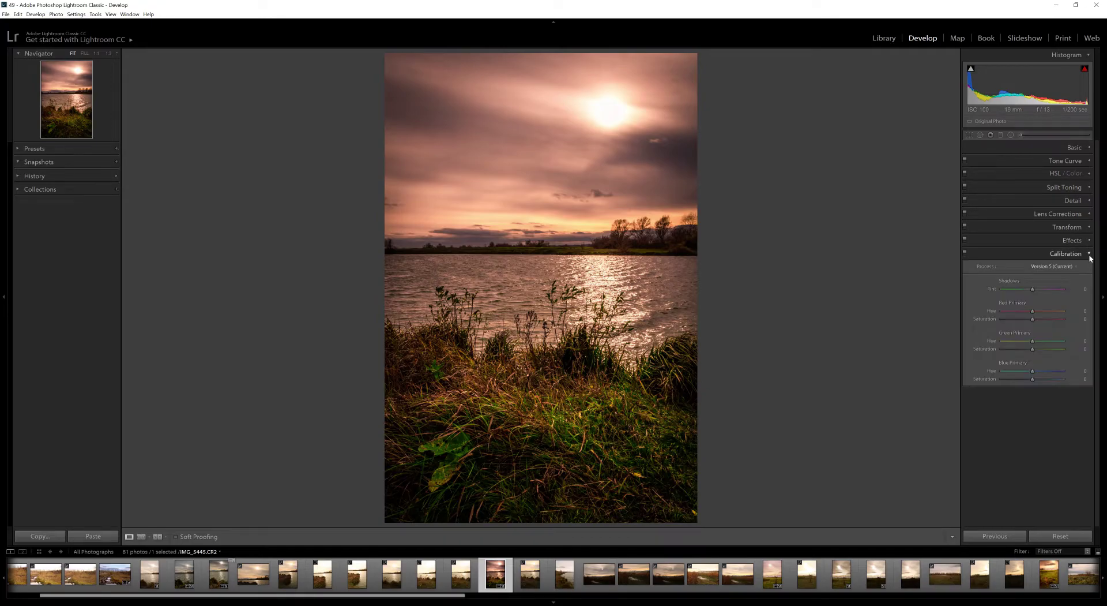
pyautogui.moveTo(1033, 313); pyautogui.dragTo(1030, 313)
pyautogui.click(1089, 254)
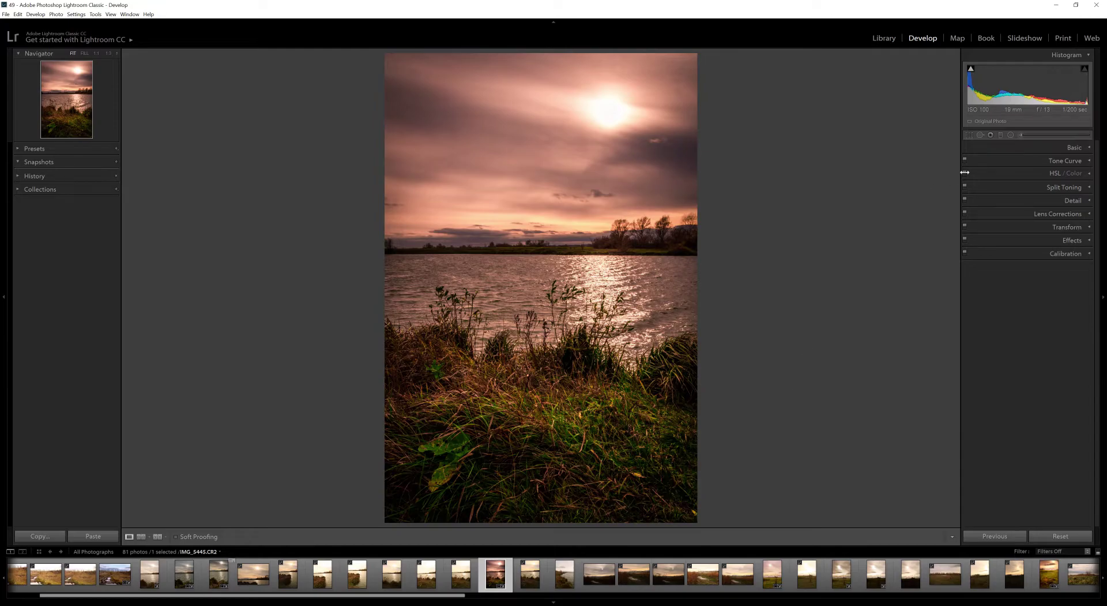
# - Darken the lower-left grass corner with a diagonal graduated filter using a slightly negative exposure
pyautogui.click(1002, 135)
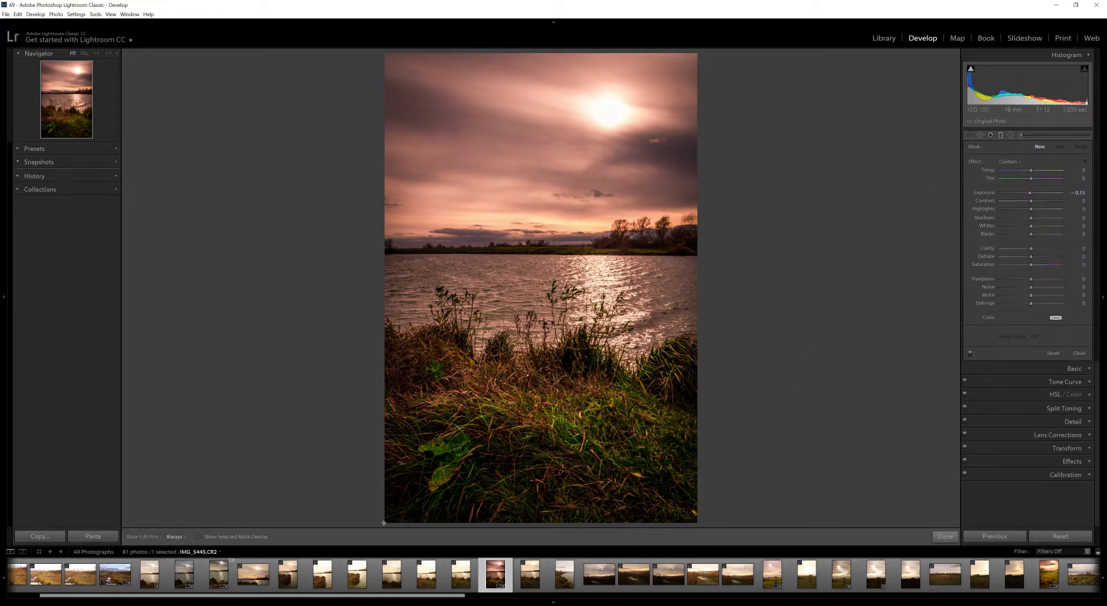
pyautogui.moveTo(385, 523); pyautogui.dragTo(487, 364)
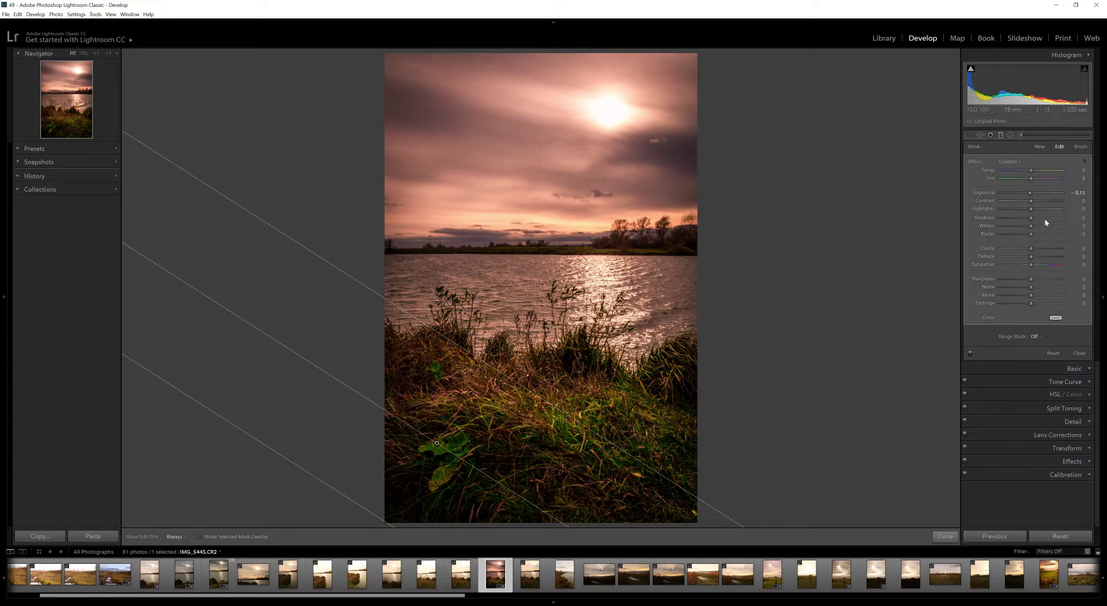
pyautogui.click(1080, 194)
pyautogui.click(1076, 353)
# - Add a horizontal graduated filter over the sky with exposure 0, clarity 100 and saturation -34
pyautogui.click(1002, 135)
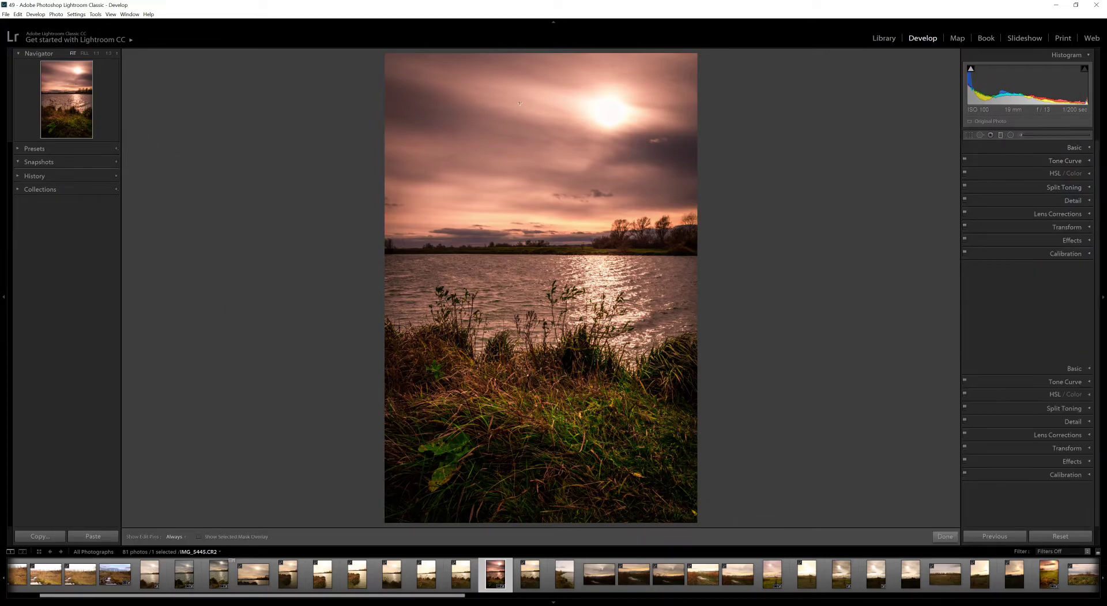
pyautogui.moveTo(533, 223); pyautogui.dragTo(532, 270)
pyautogui.doubleClick(1031, 192)
pyautogui.moveTo(1052, 248); pyautogui.dragTo(1022, 266)
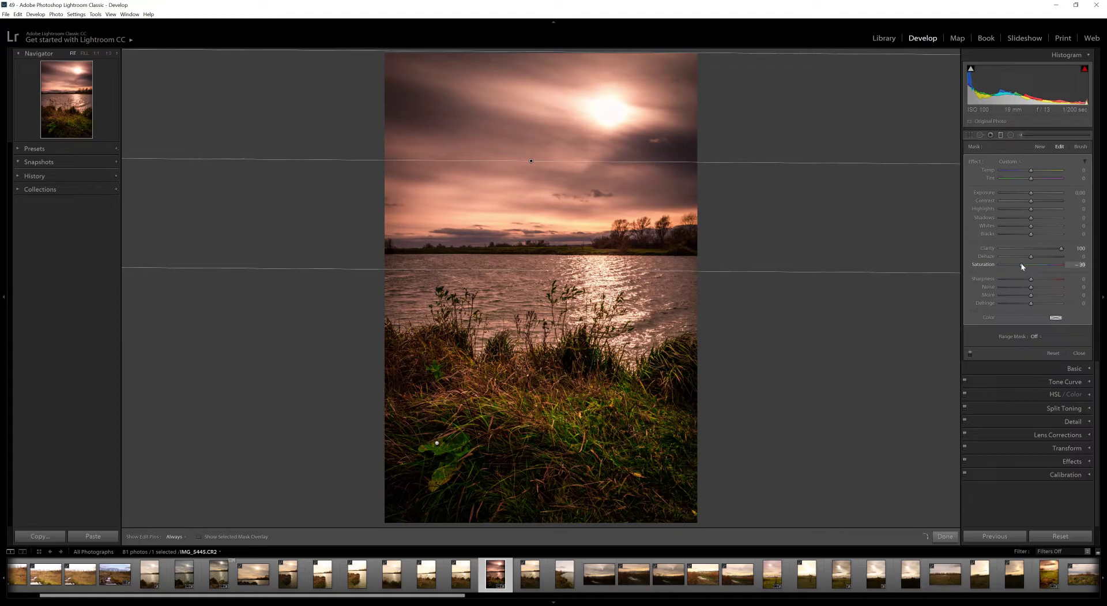
pyautogui.moveTo(545, 292); pyautogui.dragTo(545, 312)
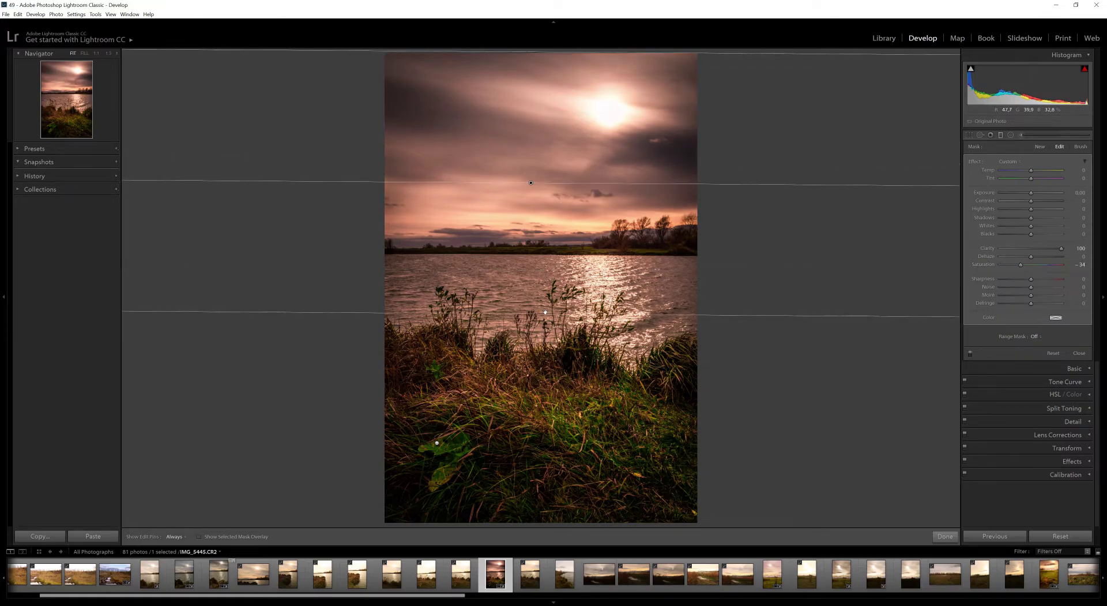
pyautogui.hotkey('ctrl', 'z')
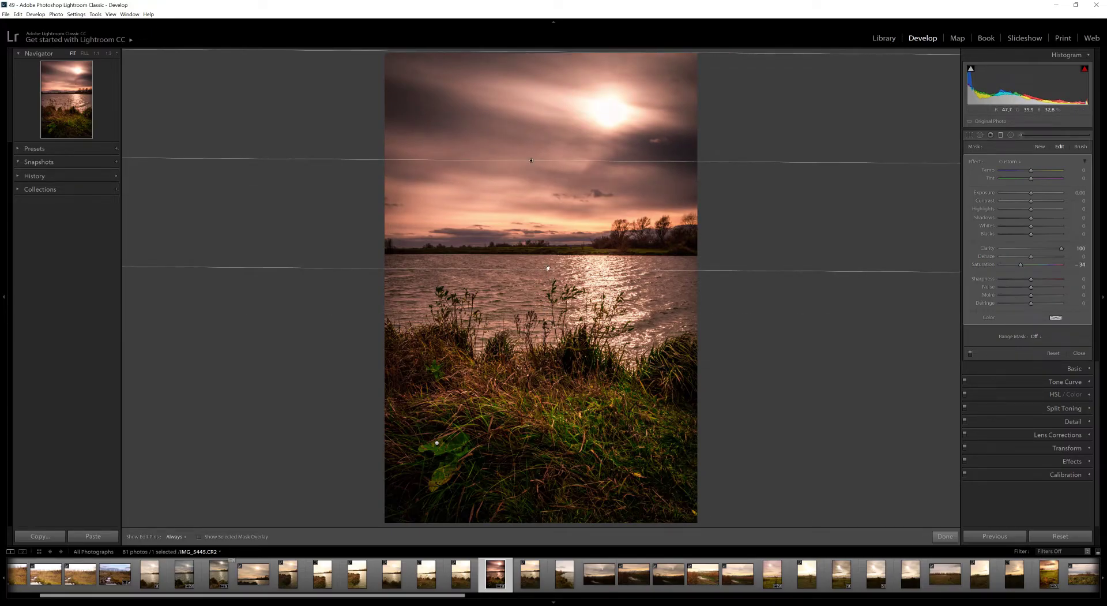
pyautogui.click(1080, 353)
# - Paint the sky along the horizon with an adjustment brush set to exposure 0, temperature 29 and tint 50
pyautogui.click(1021, 136)
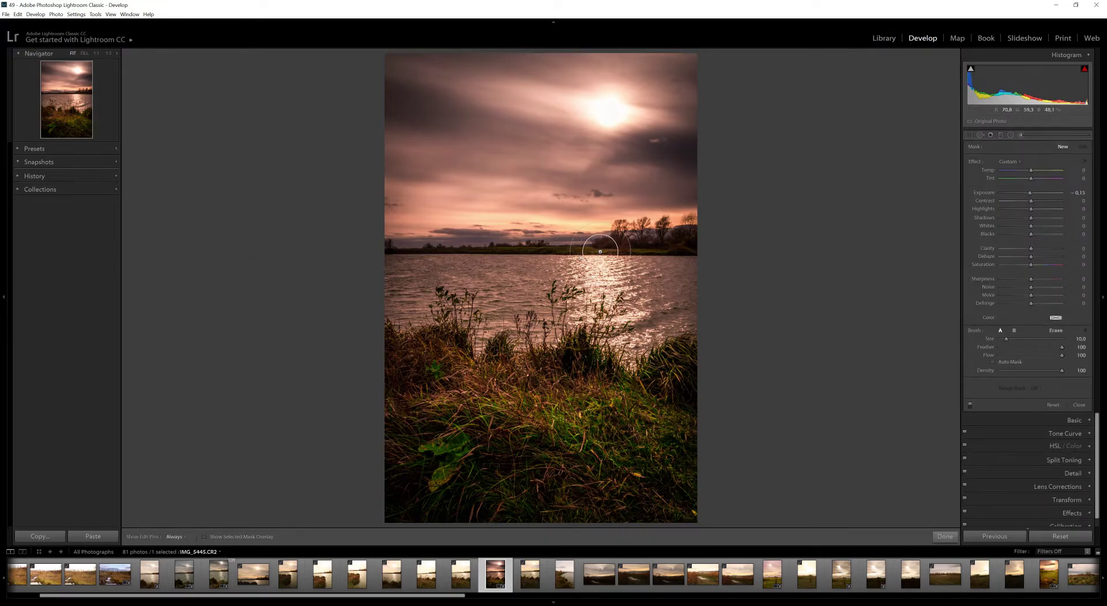
pyautogui.click(1077, 192)
pyautogui.write('0')
pyautogui.moveTo(1037, 169); pyautogui.dragTo(1040, 170)
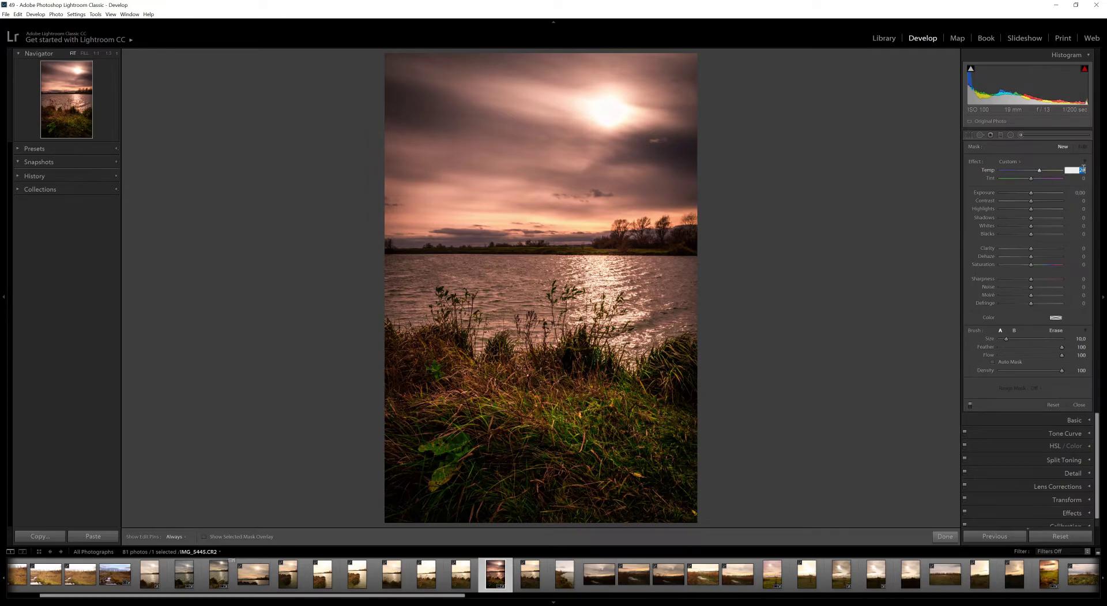
pyautogui.click(1083, 180)
pyautogui.write('50')
pyautogui.press('Return')
pyautogui.scroll(-3, 455, 228)
pyautogui.moveTo(727, 232); pyautogui.dragTo(711, 235)
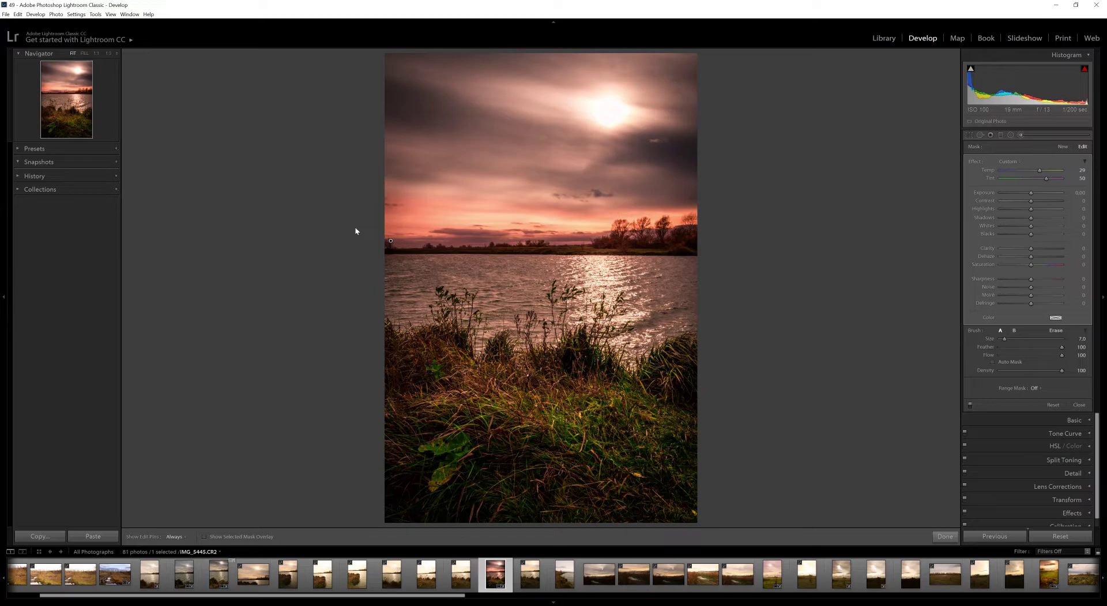
pyautogui.click(1078, 404)
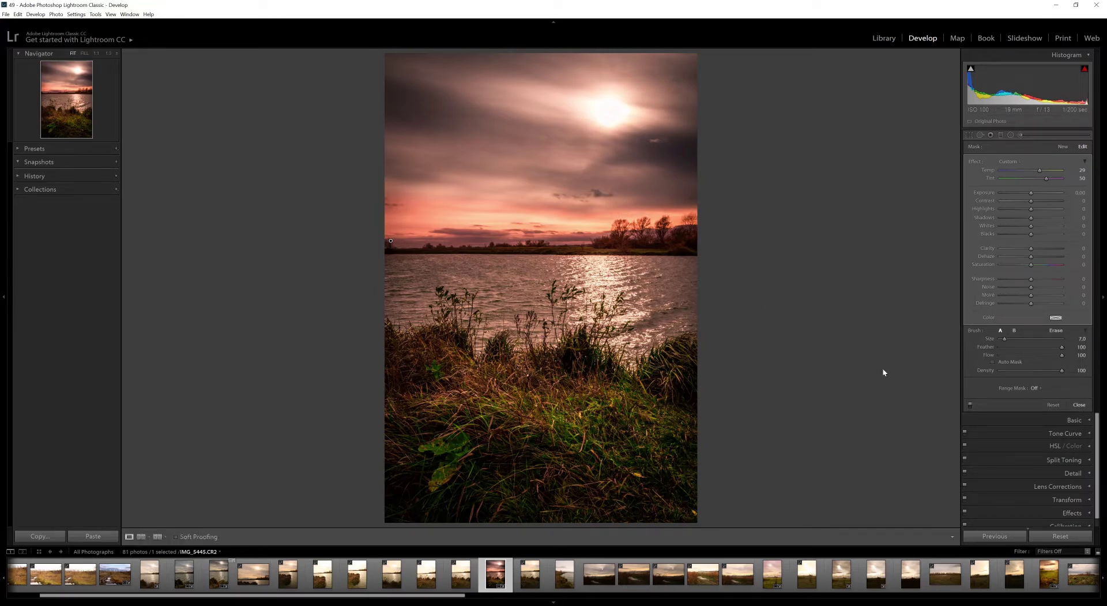
# - Brighten the sun's reflection on the water with a new adjustment brush at neutral temperature and tint and exposure 0.25
pyautogui.click(1020, 135)
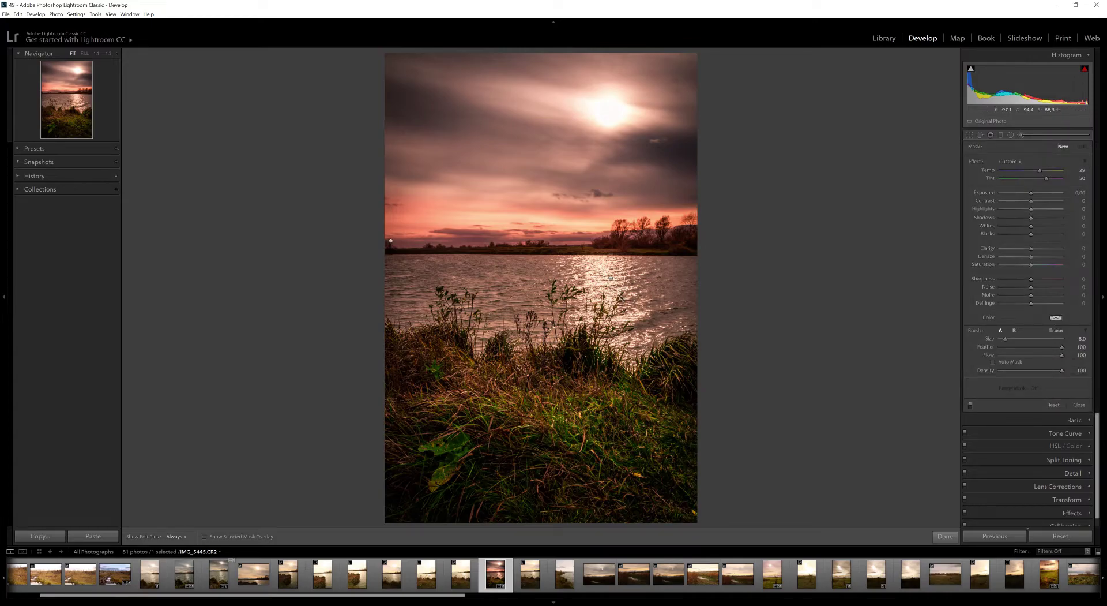
pyautogui.doubleClick(1046, 178)
pyautogui.doubleClick(1040, 170)
pyautogui.scroll(1, 618, 357)
pyautogui.click(619, 356)
pyautogui.moveTo(1032, 193); pyautogui.dragTo(1034, 195)
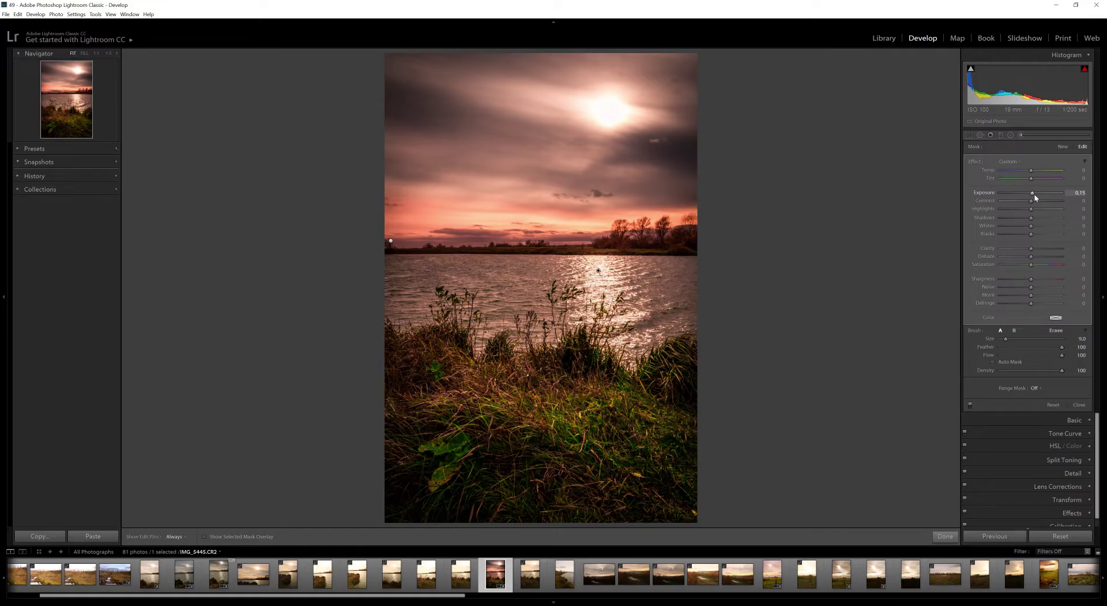
pyautogui.click(1078, 193)
pyautogui.write('0,25')
pyautogui.press('Return')
pyautogui.click(1080, 405)
# - Darken the water on both sides of the sun's reflection with a new adjustment brush at about -0.25 exposure
pyautogui.click(1022, 136)
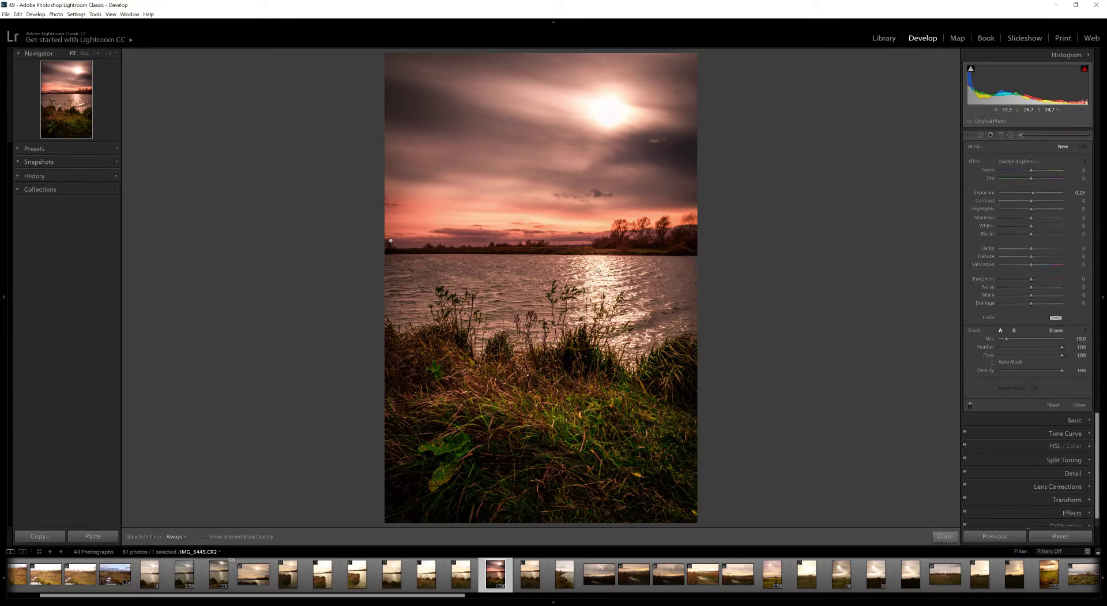
pyautogui.moveTo(1033, 194); pyautogui.dragTo(1029, 195)
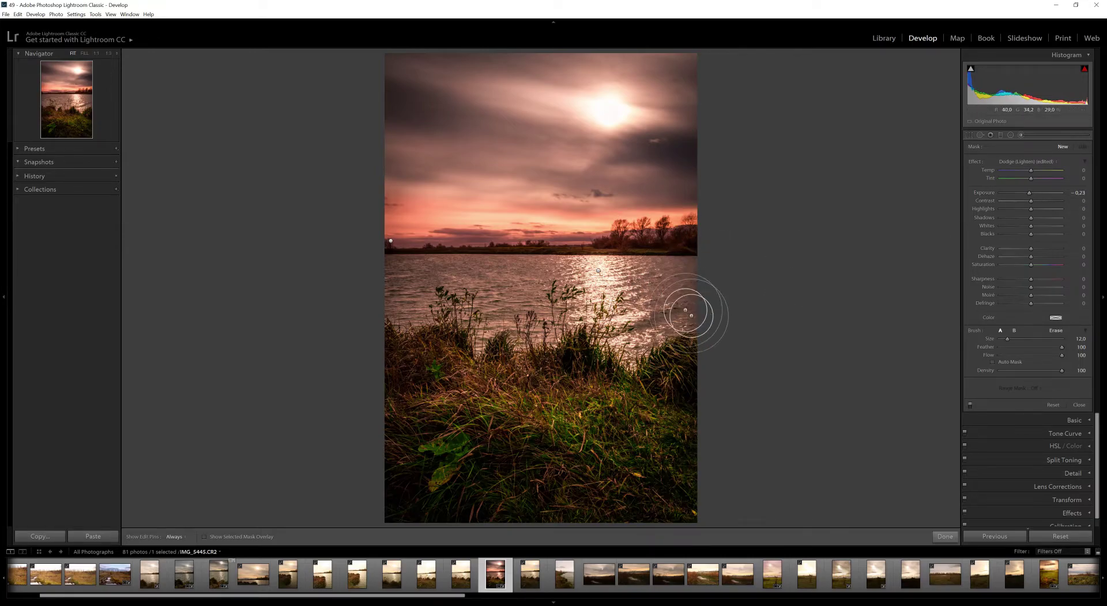
pyautogui.moveTo(671, 281); pyautogui.dragTo(494, 295)
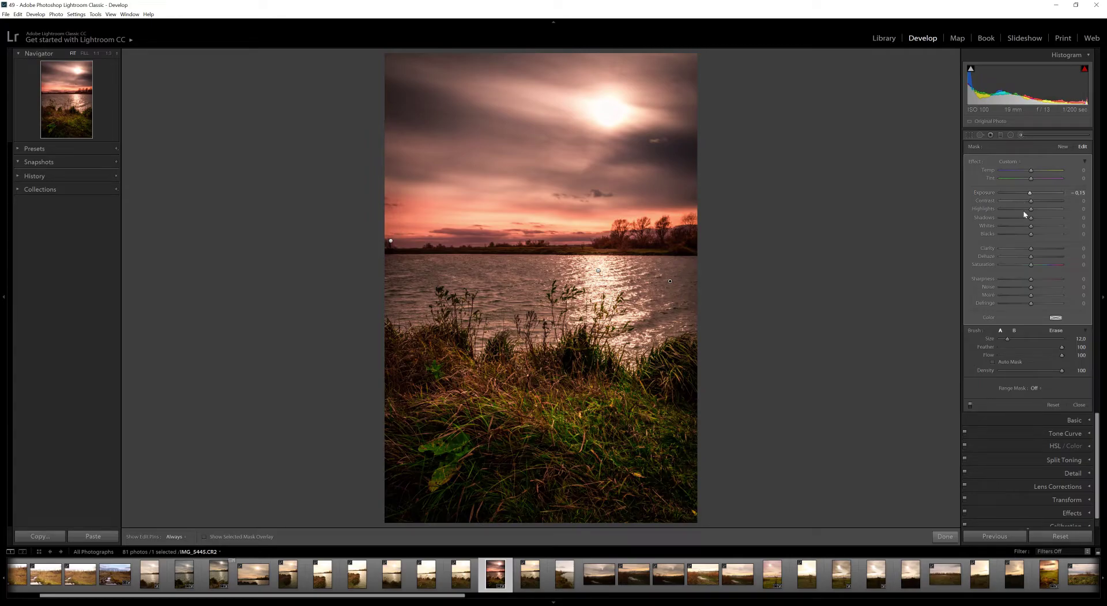
pyautogui.click(1079, 405)
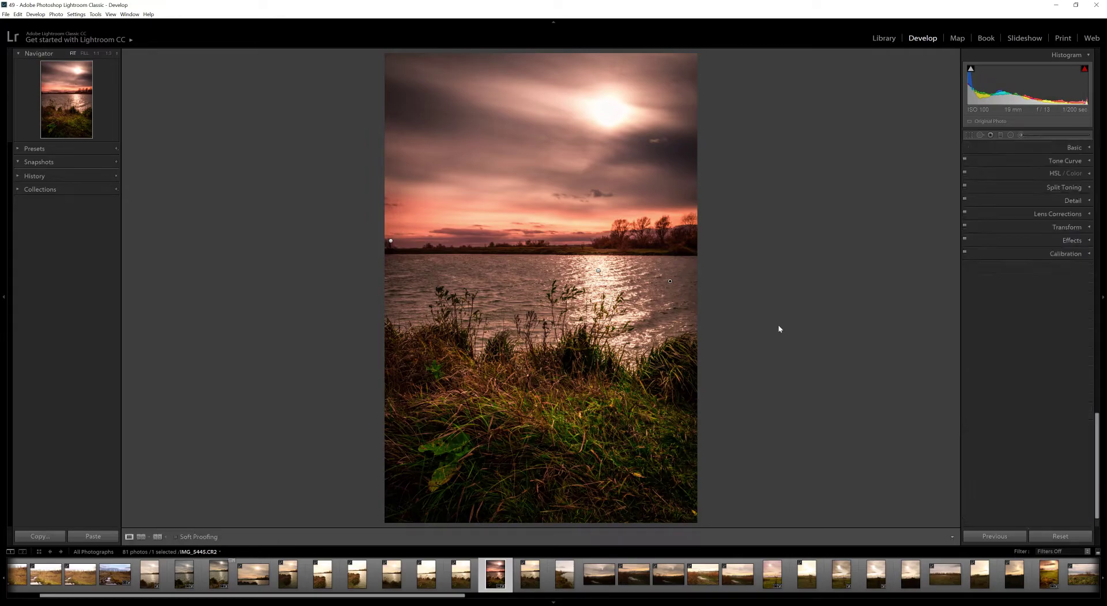
# - Brighten the far shoreline with a new adjustment brush at exposure 0.34, using a small brush tip
pyautogui.click(1022, 137)
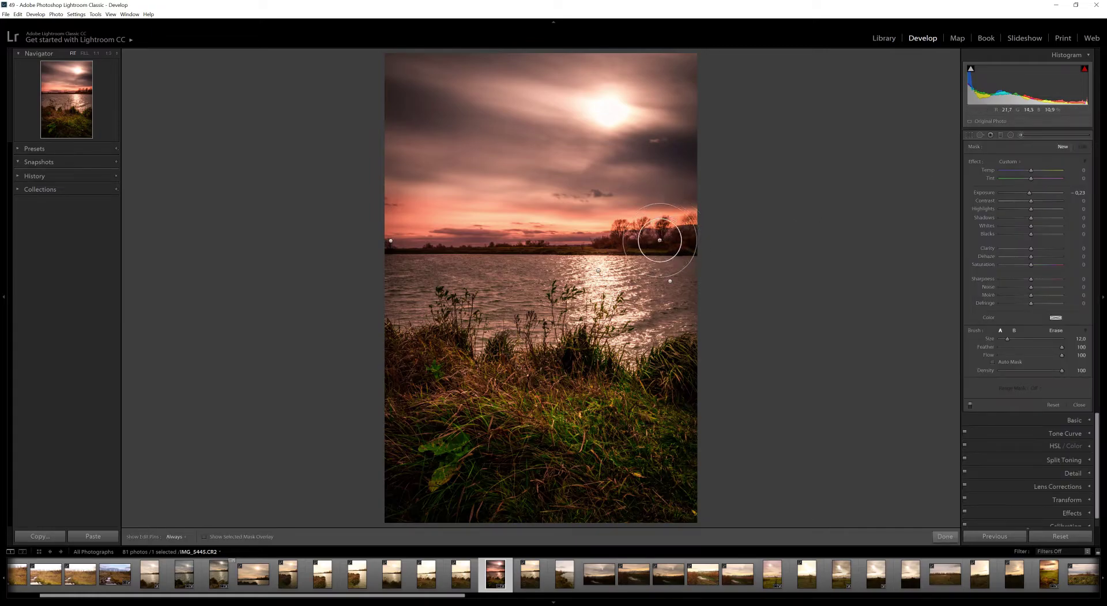
pyautogui.click(117, 53)
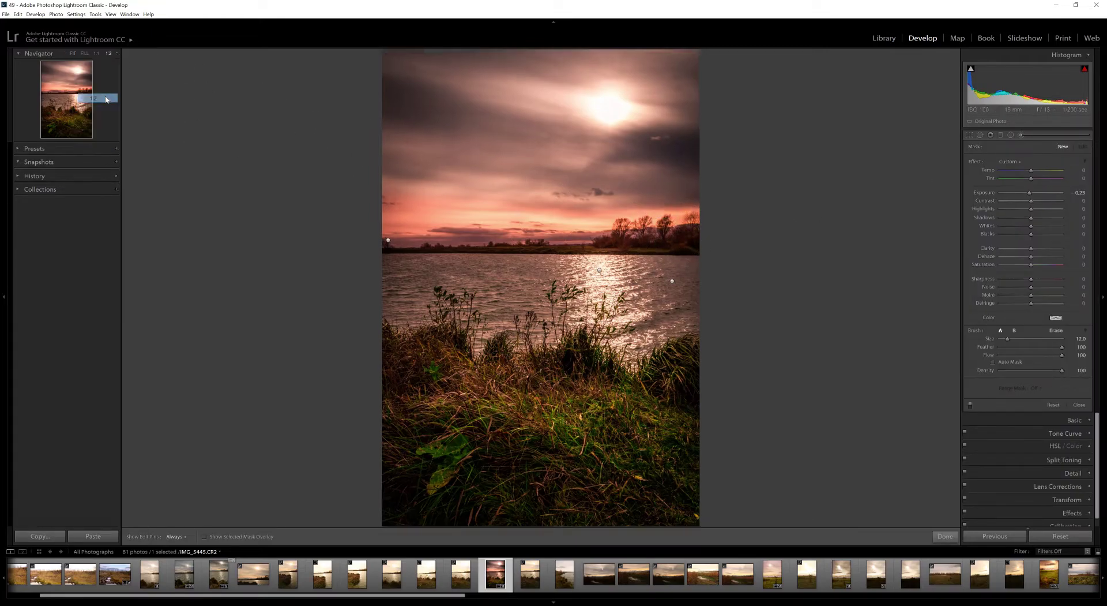
pyautogui.click(106, 99)
pyautogui.click(118, 54)
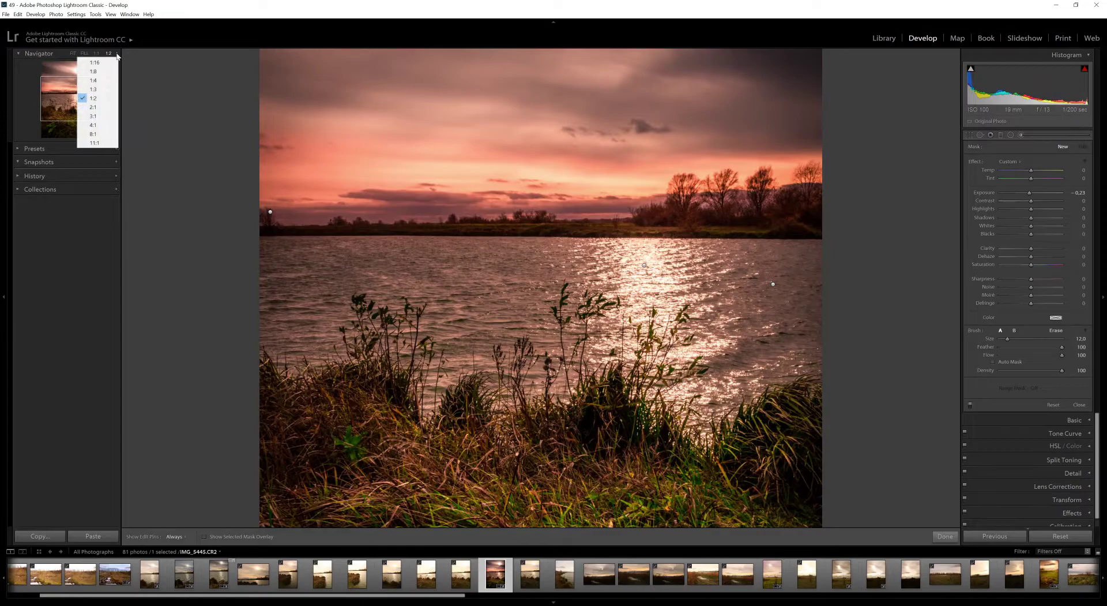
pyautogui.click(107, 99)
pyautogui.scroll(-5, 646, 218)
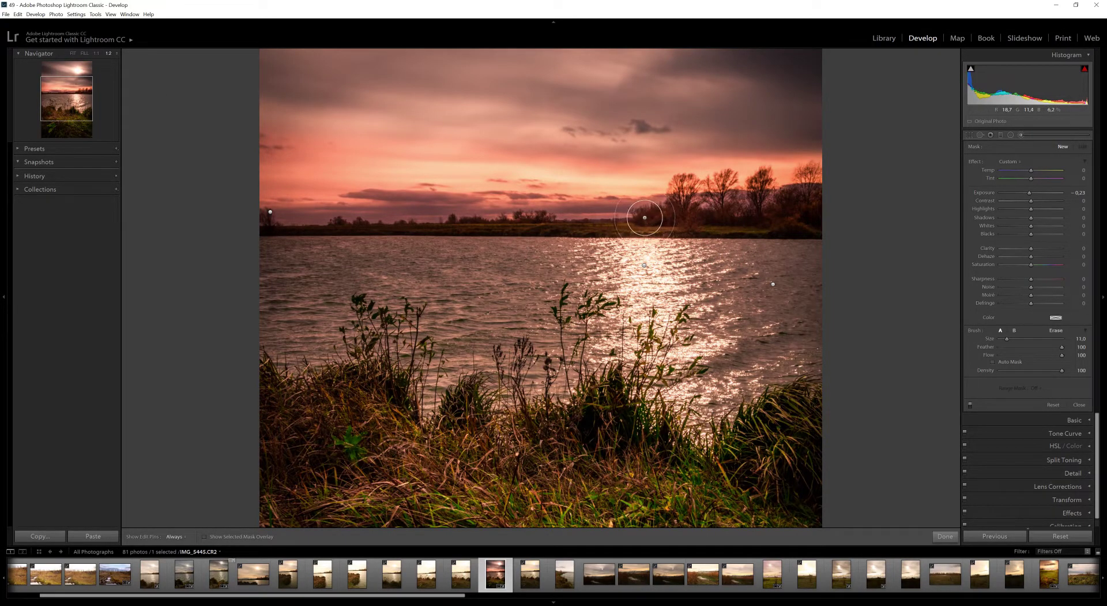
pyautogui.scroll(-7, 639, 222)
pyautogui.moveTo(1033, 194); pyautogui.dragTo(1035, 195)
pyautogui.moveTo(764, 231); pyautogui.dragTo(660, 235)
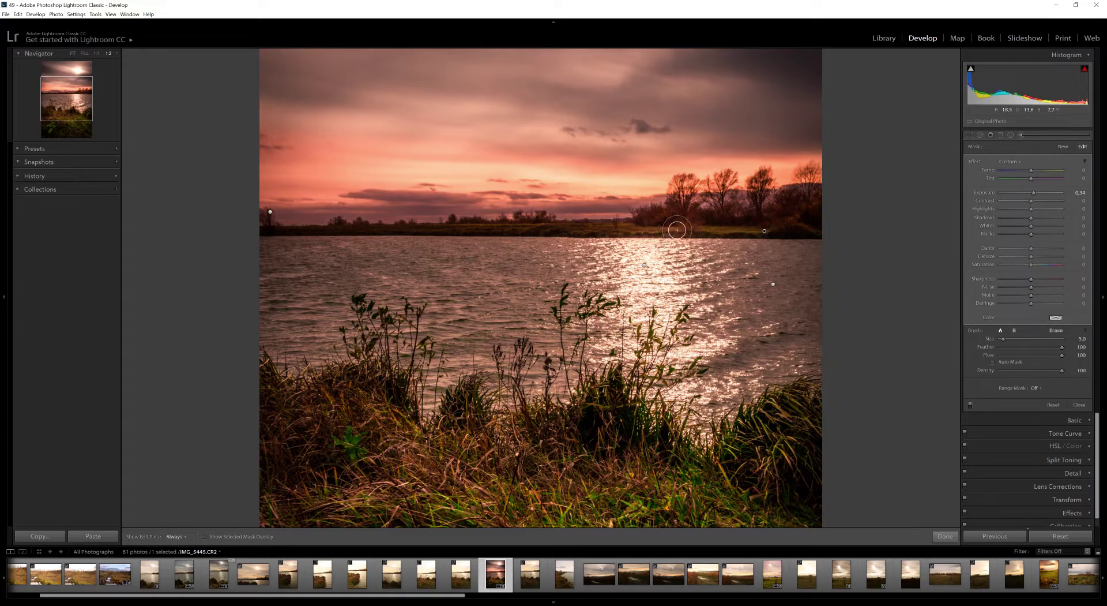
pyautogui.press('[')
pyautogui.moveTo(538, 226); pyautogui.dragTo(446, 223)
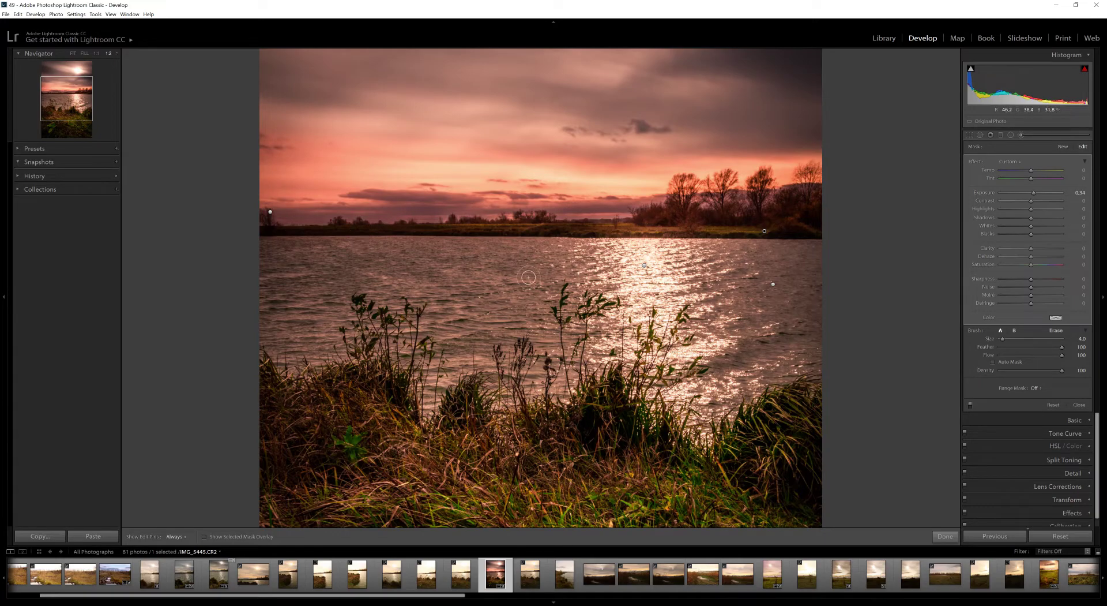
pyautogui.click(1079, 404)
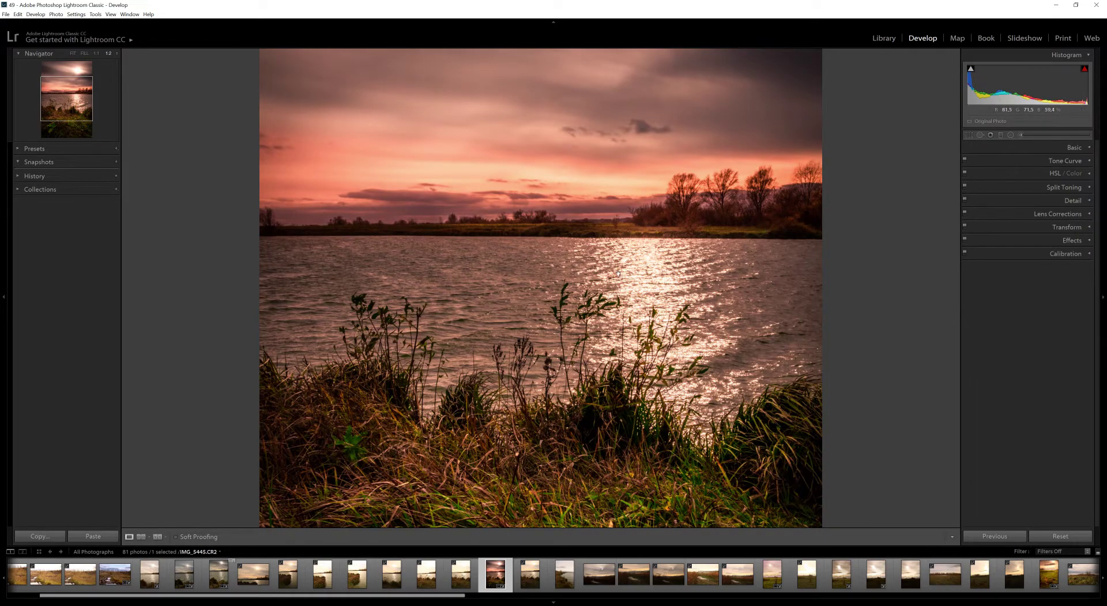
# - Brighten the large green leaves and the foreground grass with another new adjustment brush at exposure 0.34
pyautogui.click(618, 272)
pyautogui.press('k')
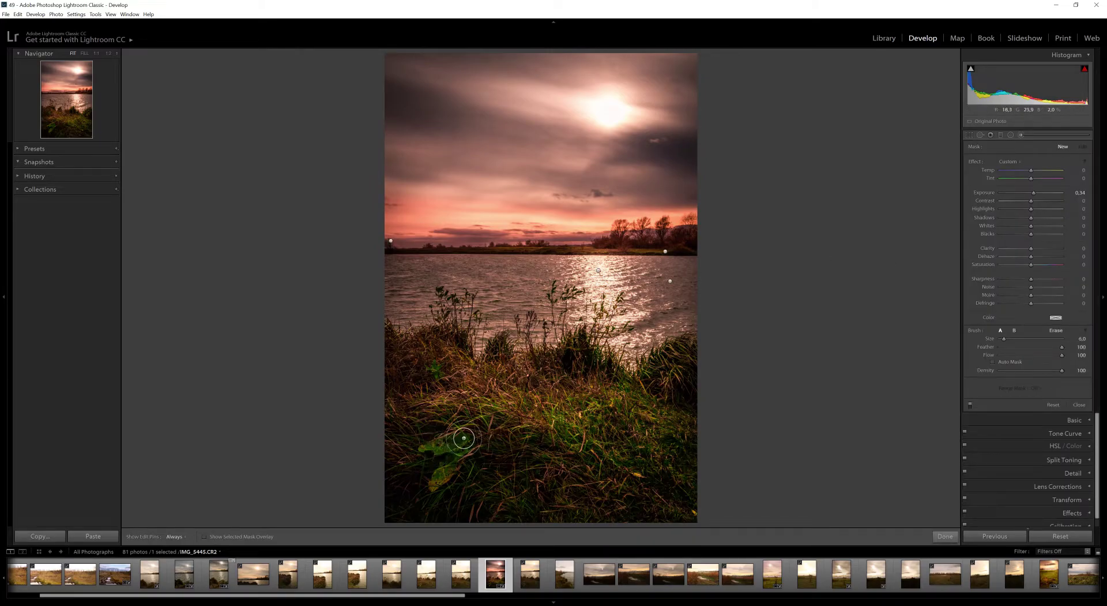
pyautogui.moveTo(434, 449)
pyautogui.mouseDown()
pyautogui.moveTo(435, 483)
pyautogui.moveTo(465, 460)
pyautogui.mouseUp()
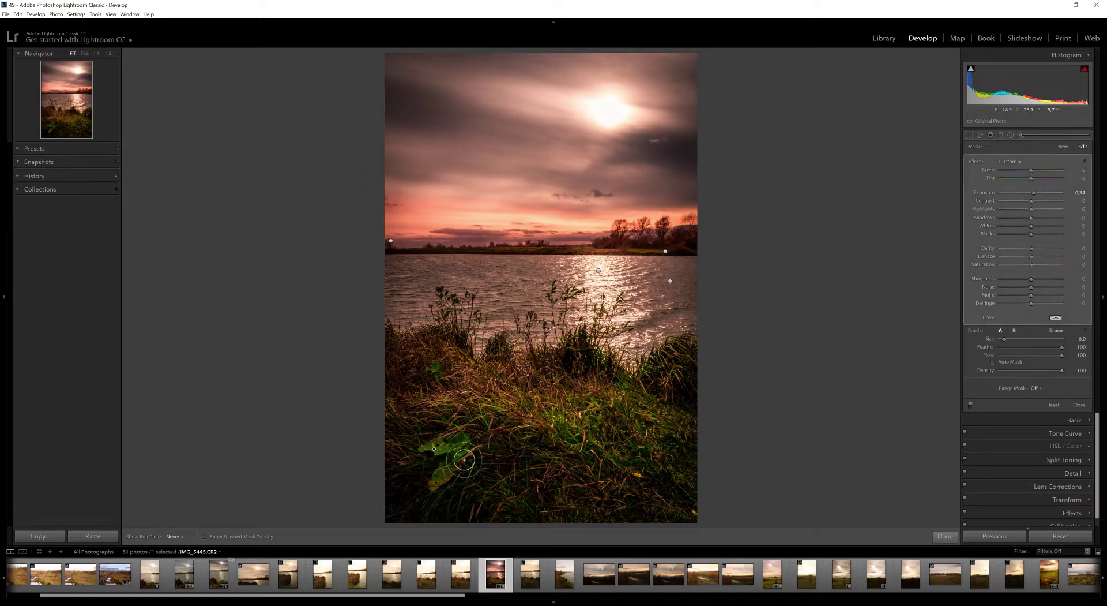
pyautogui.press(']')
pyautogui.moveTo(475, 401); pyautogui.dragTo(639, 479)
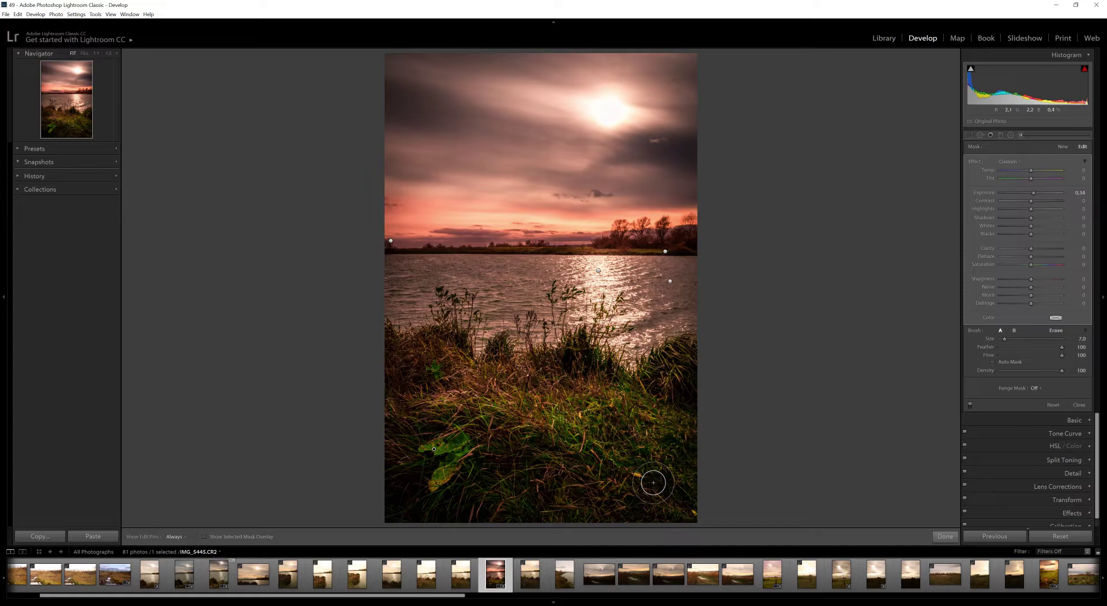
pyautogui.moveTo(521, 398); pyautogui.dragTo(732, 450)
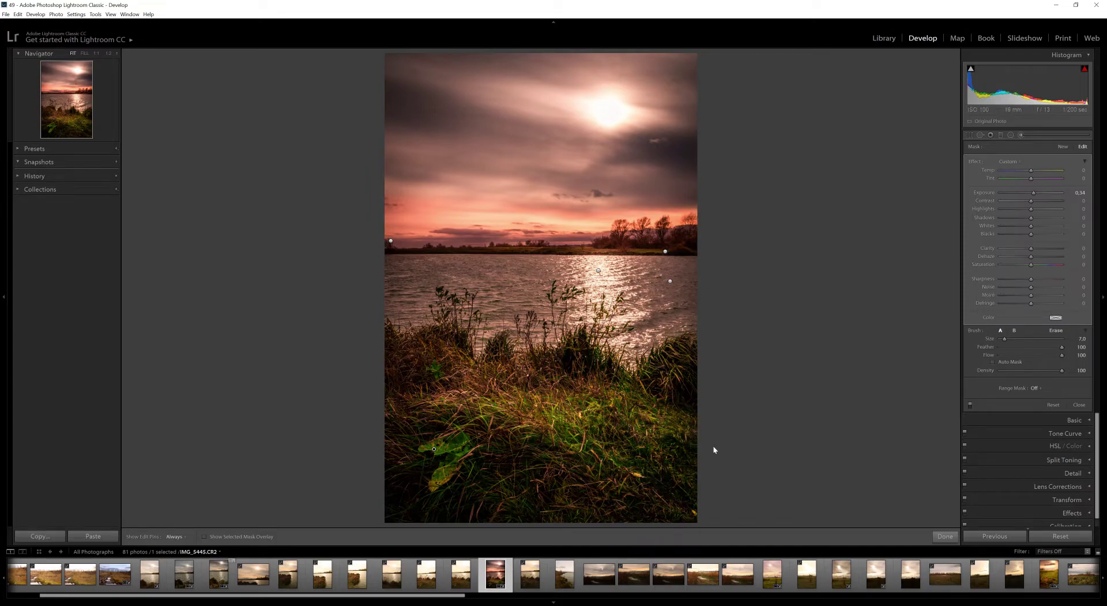
pyautogui.press('h')
pyautogui.moveTo(597, 376)
pyautogui.mouseDown()
pyautogui.moveTo(516, 380)
pyautogui.moveTo(417, 356)
pyautogui.moveTo(547, 408)
pyautogui.mouseUp()
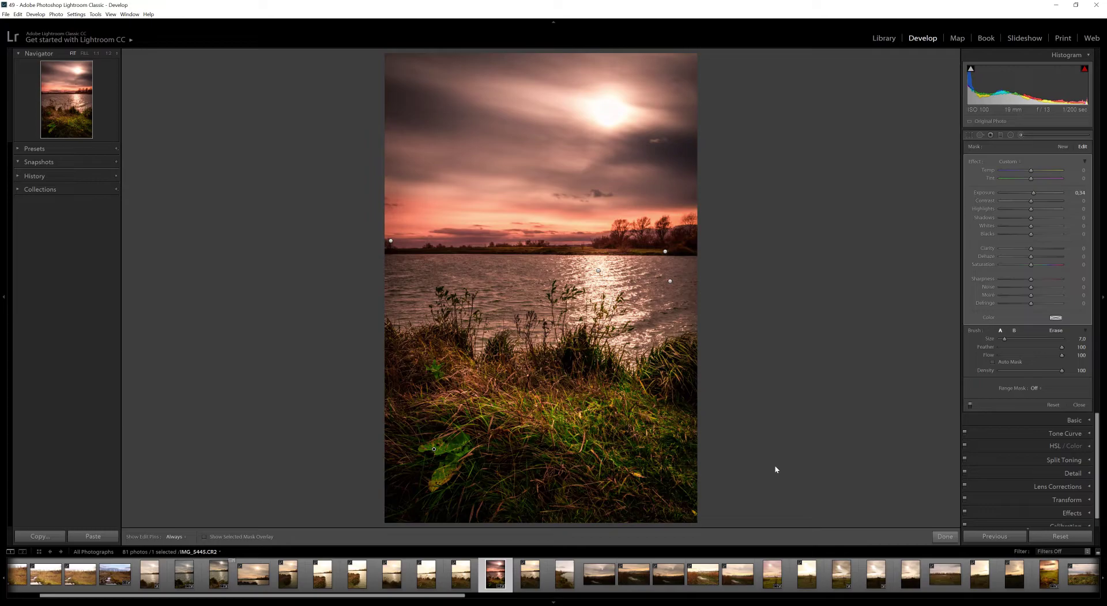
pyautogui.click(1073, 405)
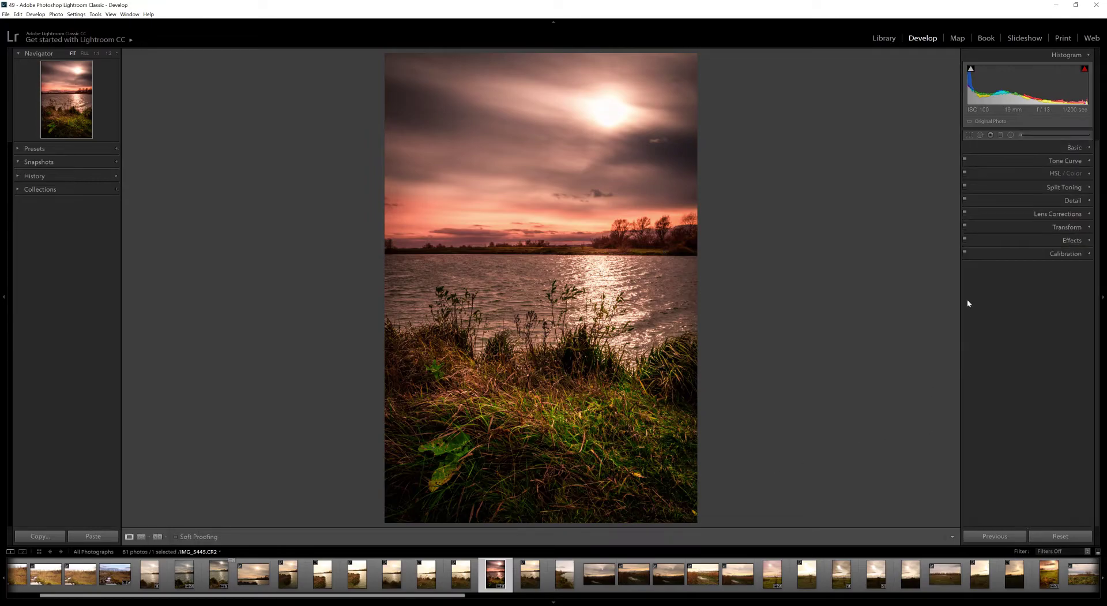
# - Darken the foreground grass beside the large leaves with a new adjustment brush at about -0.25 exposure
pyautogui.click(1031, 137)
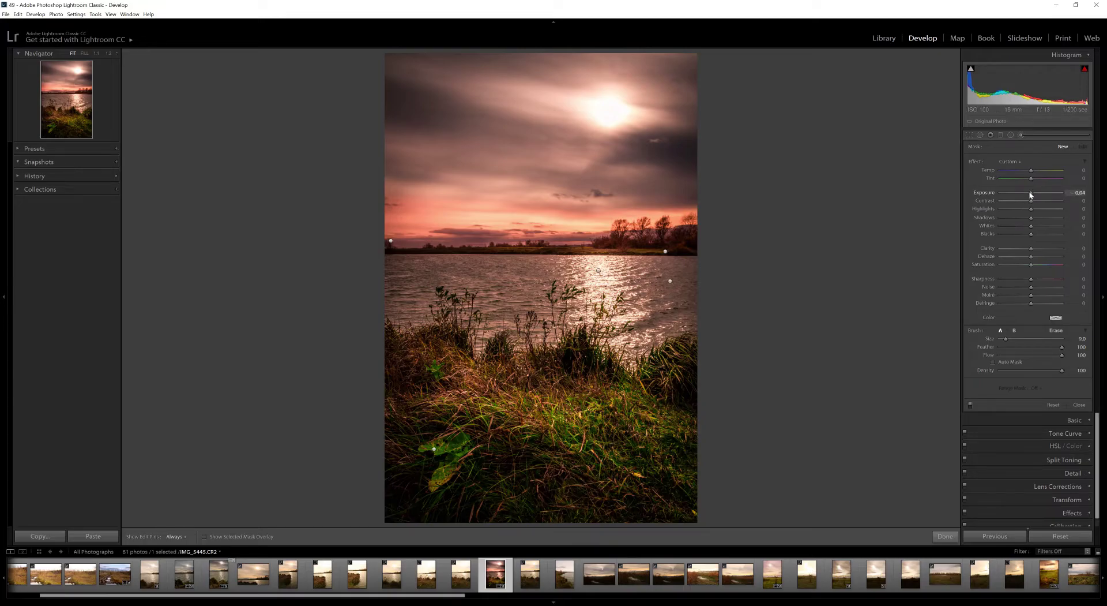
pyautogui.click(491, 461)
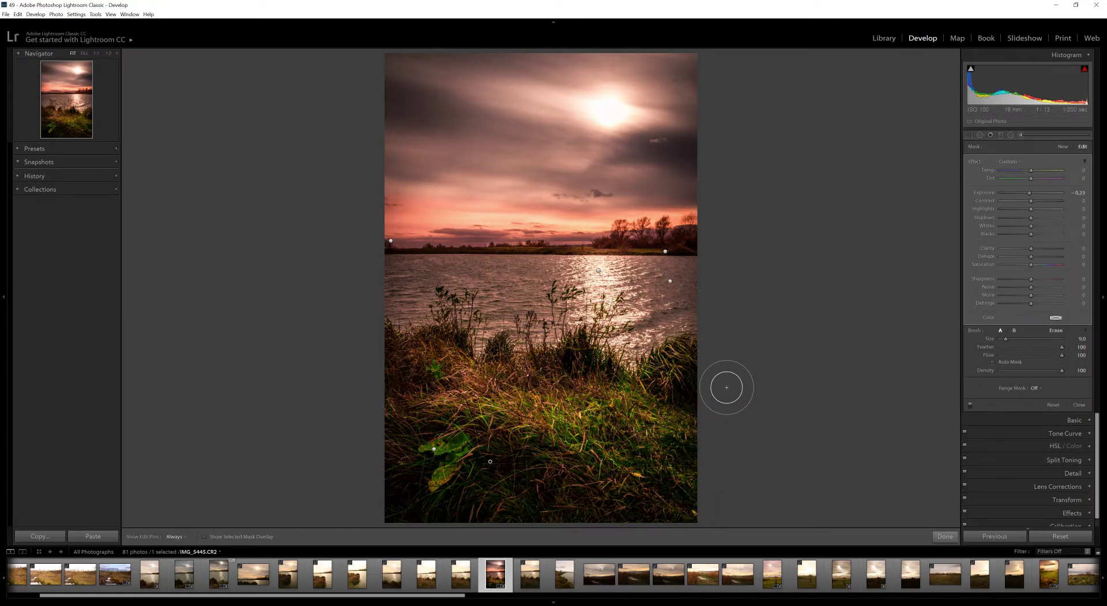
pyautogui.click(1076, 404)
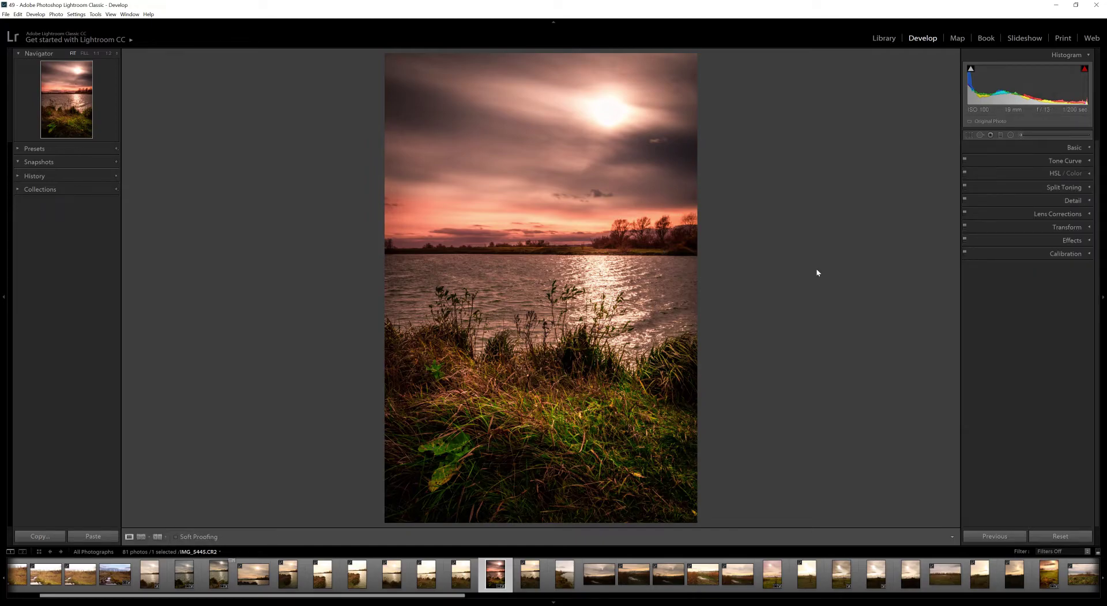
# - Adjust the sky's existing graduated filter to temperature 15 and saturation -25, with a slightly raised tint
pyautogui.click(1000, 135)
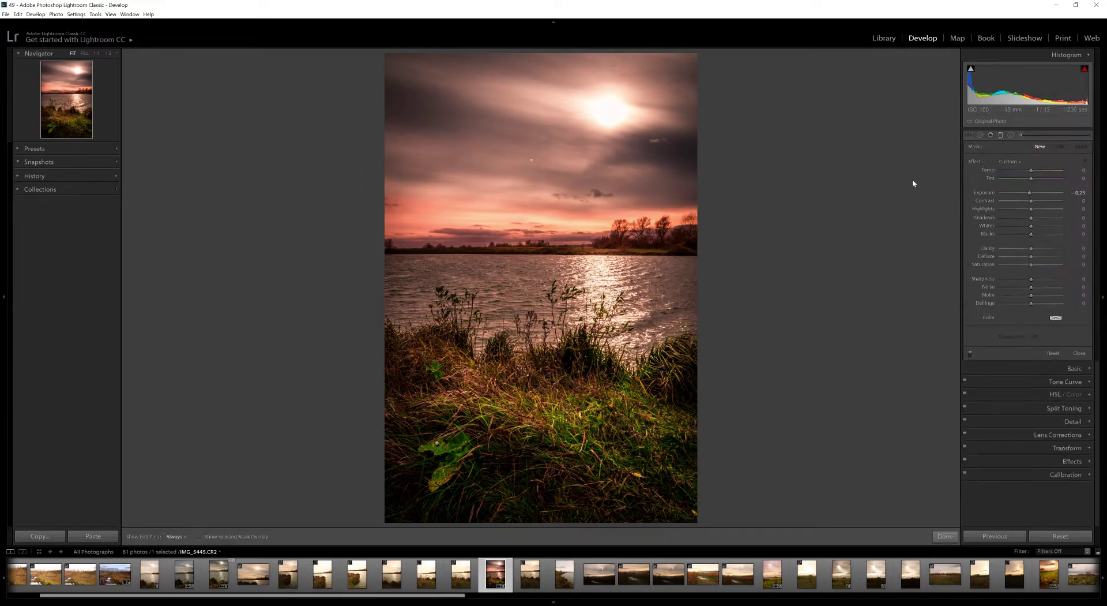
pyautogui.click(531, 159)
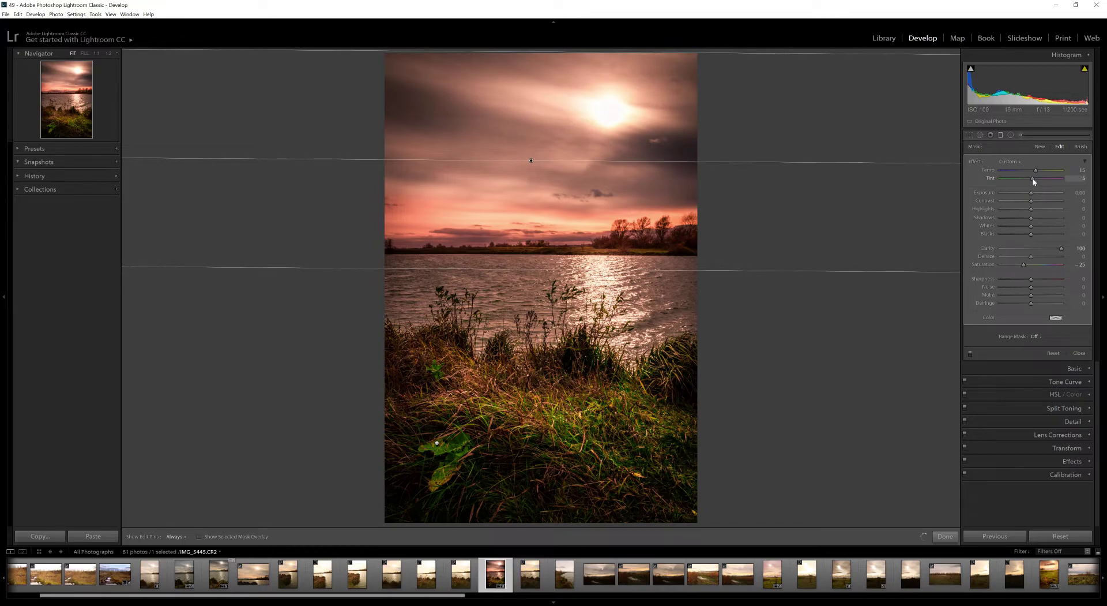
pyautogui.click(1079, 353)
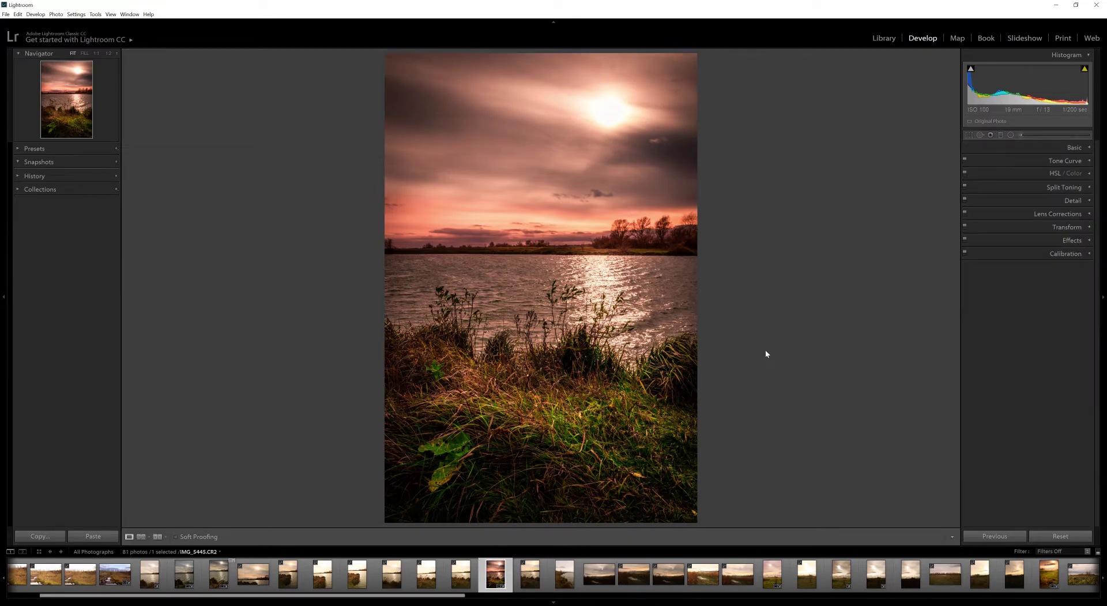
# - Export the photo as IMG_5445.jpg to the hard drive, in the Untitled Export subfolder
pyautogui.click(5, 14)
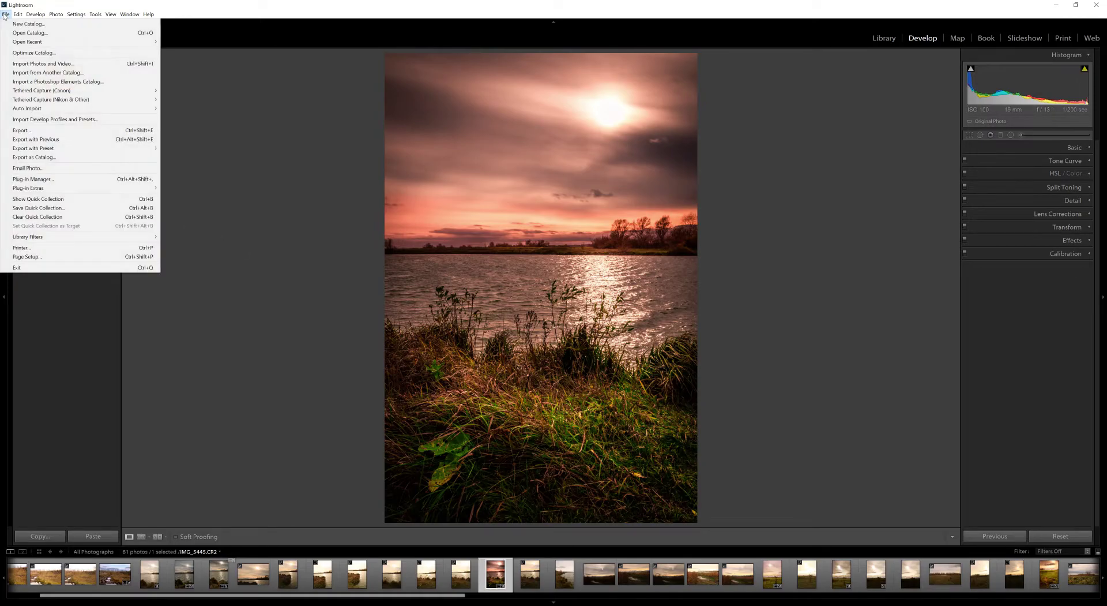
pyautogui.click(54, 129)
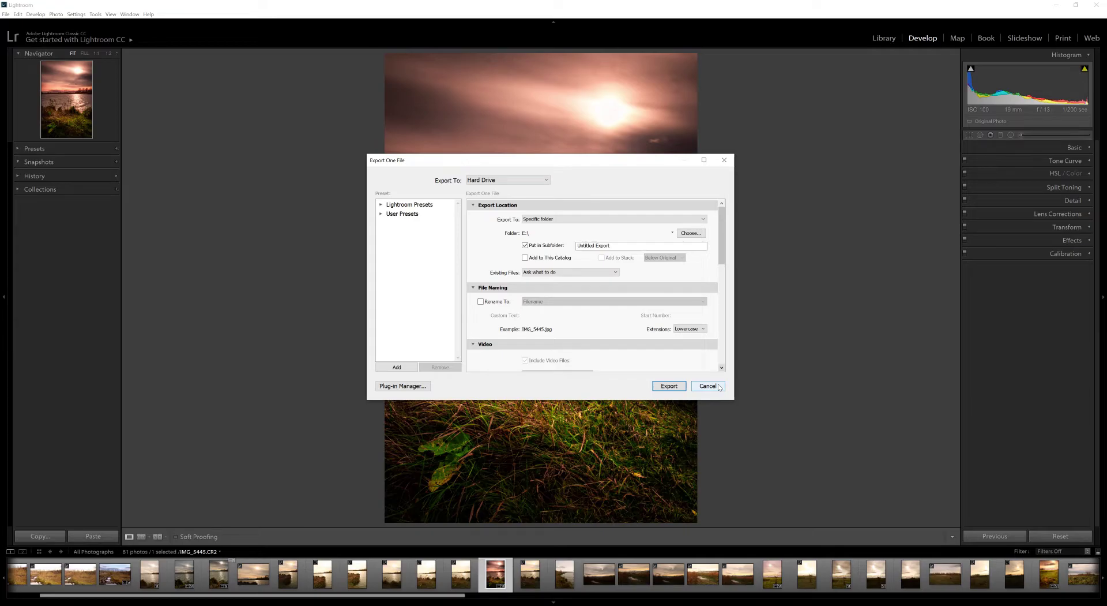
pyautogui.click(669, 386)
pyautogui.click(669, 387)
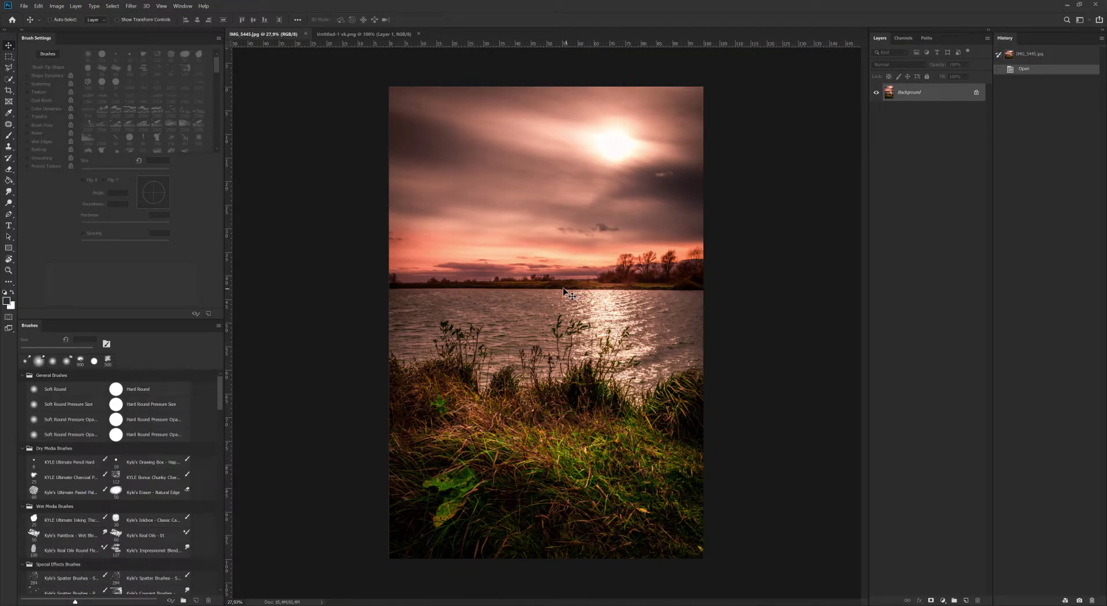
# - Switch to Photoshop and apply Smart Sharpen to the photo with amount 179%, radius 2.8 px, noise reduction 10% and Lens Blur removal
pyautogui.click(123, 7)
pyautogui.moveTo(131, 6)
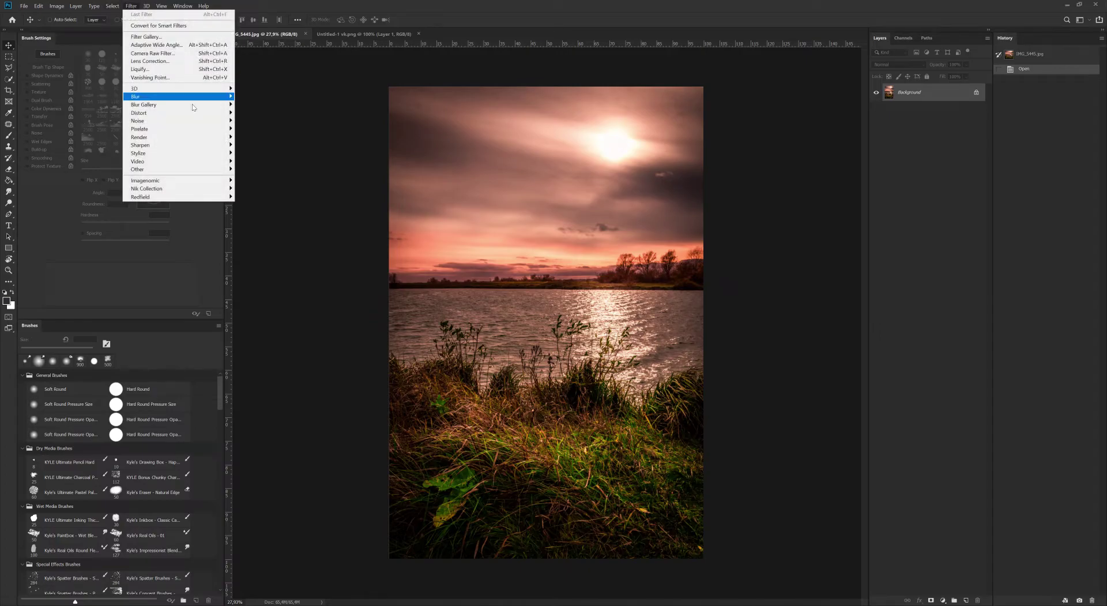
pyautogui.moveTo(196, 143)
pyautogui.click(257, 178)
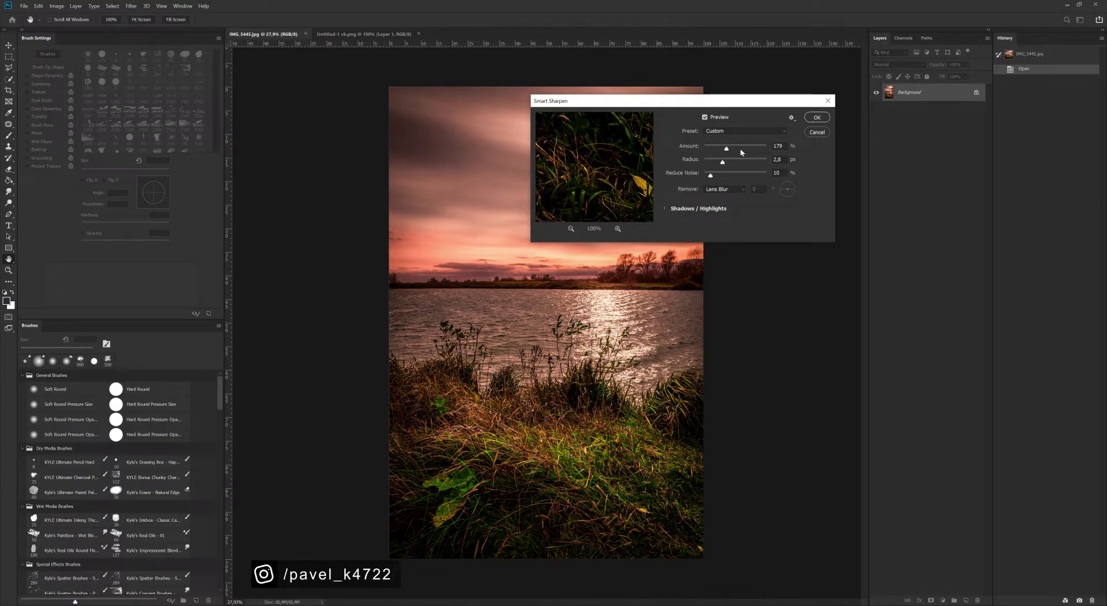
pyautogui.click(817, 117)
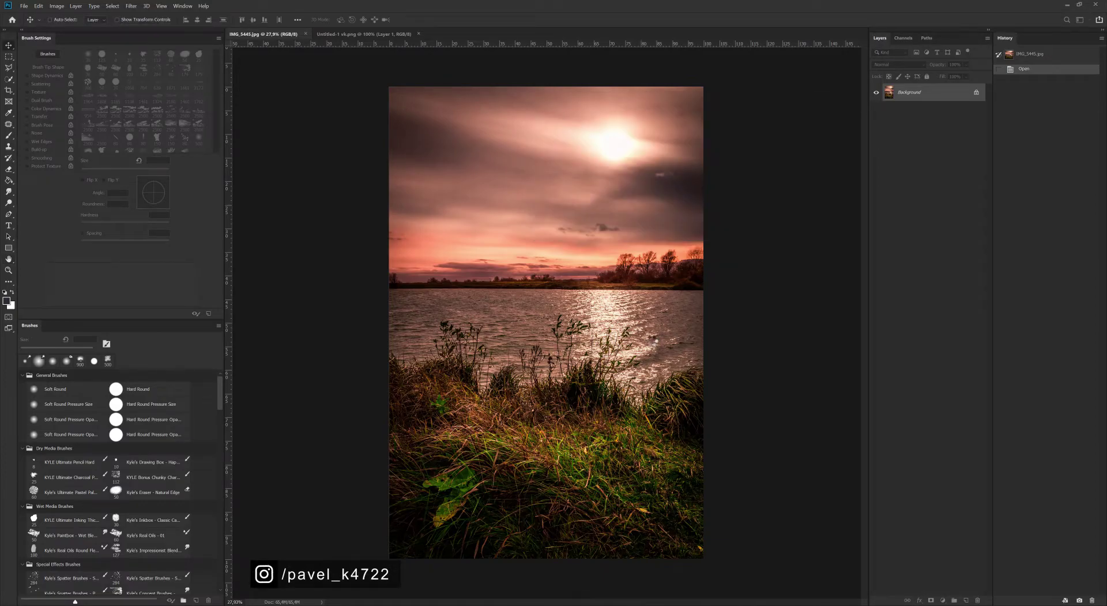
# - Bring the logo from the Untitled-1 document into the photo, invert it to white, and fit it into the photo's lower-right corner
pyautogui.click(367, 34)
pyautogui.moveTo(265, 36); pyautogui.dragTo(668, 534)
pyautogui.hotkey('ctrl', 'i')
pyautogui.hotkey('ctrl', 't')
pyautogui.moveTo(607, 507); pyautogui.dragTo(646, 526)
pyautogui.press('Return')
# - Nudge the logo watermark slightly to the right and reduce its layer opacity to about 17%
pyautogui.press('0')
pyautogui.press('Right')
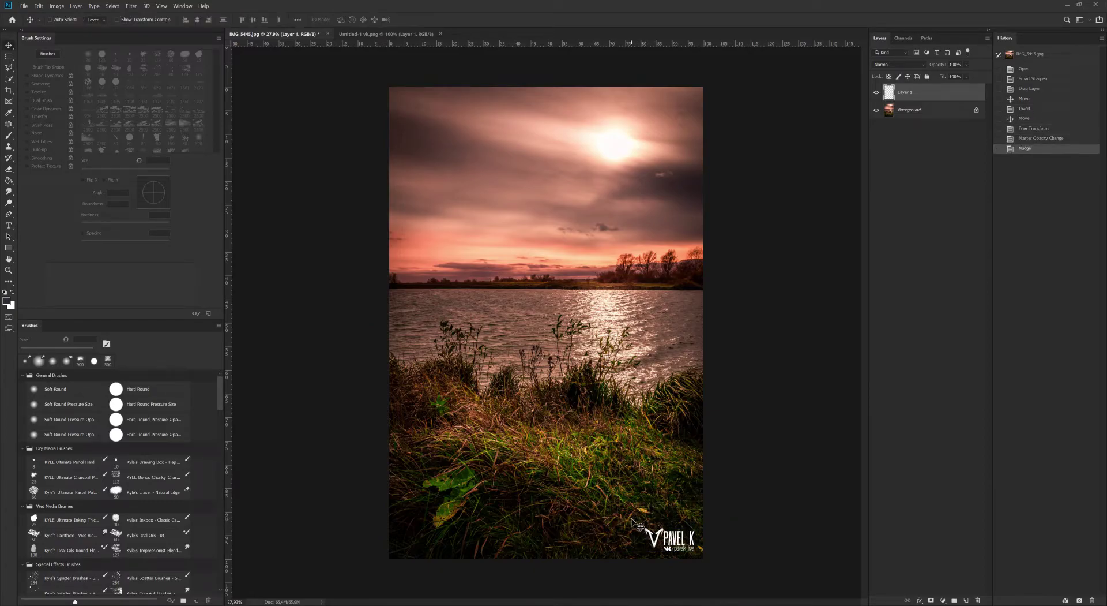
pyautogui.write('5')
pyautogui.write('35')
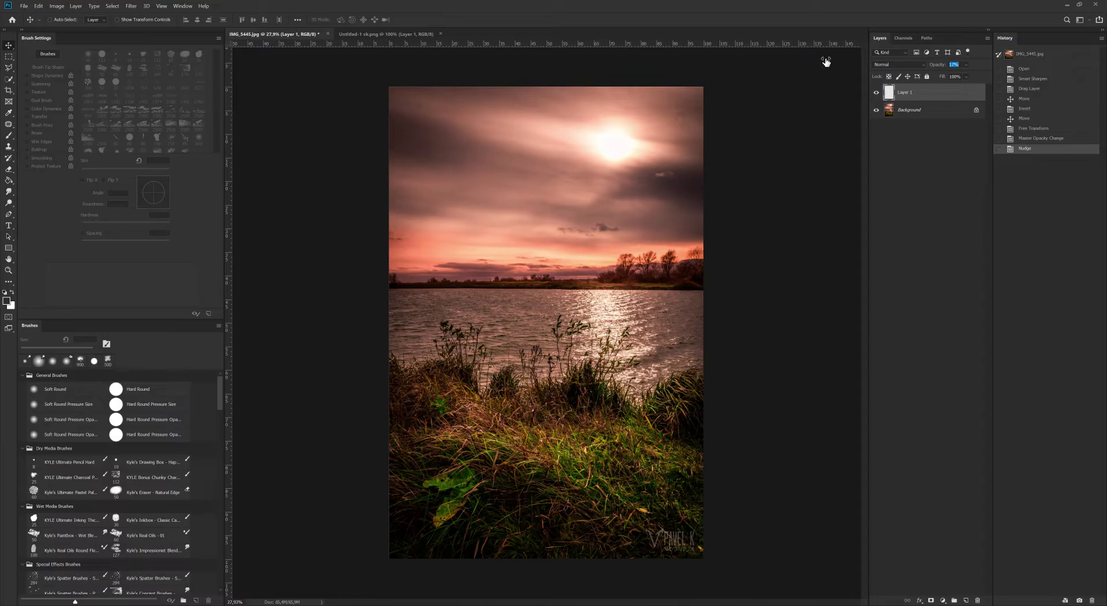